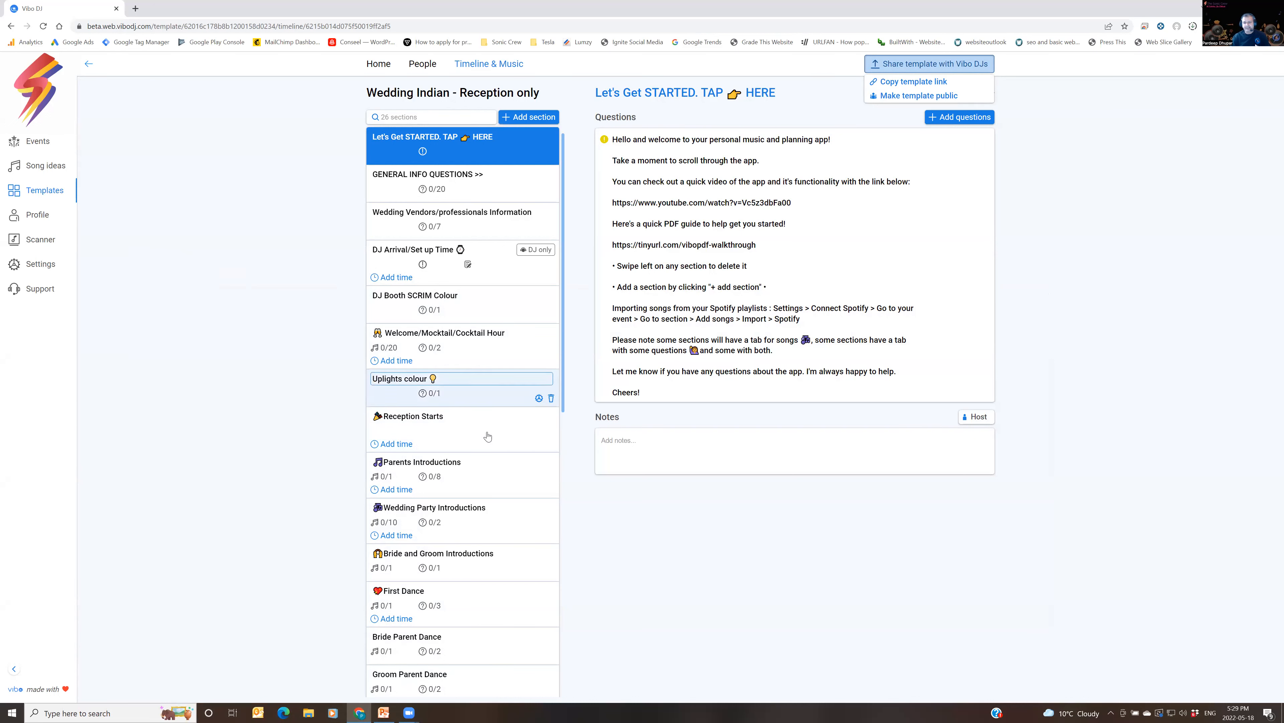
# Dismiss the share options and review the reception template's sections one by one, from GENERAL INFO QUESTIONS through Reception Starts.
pyautogui.click(674, 527)
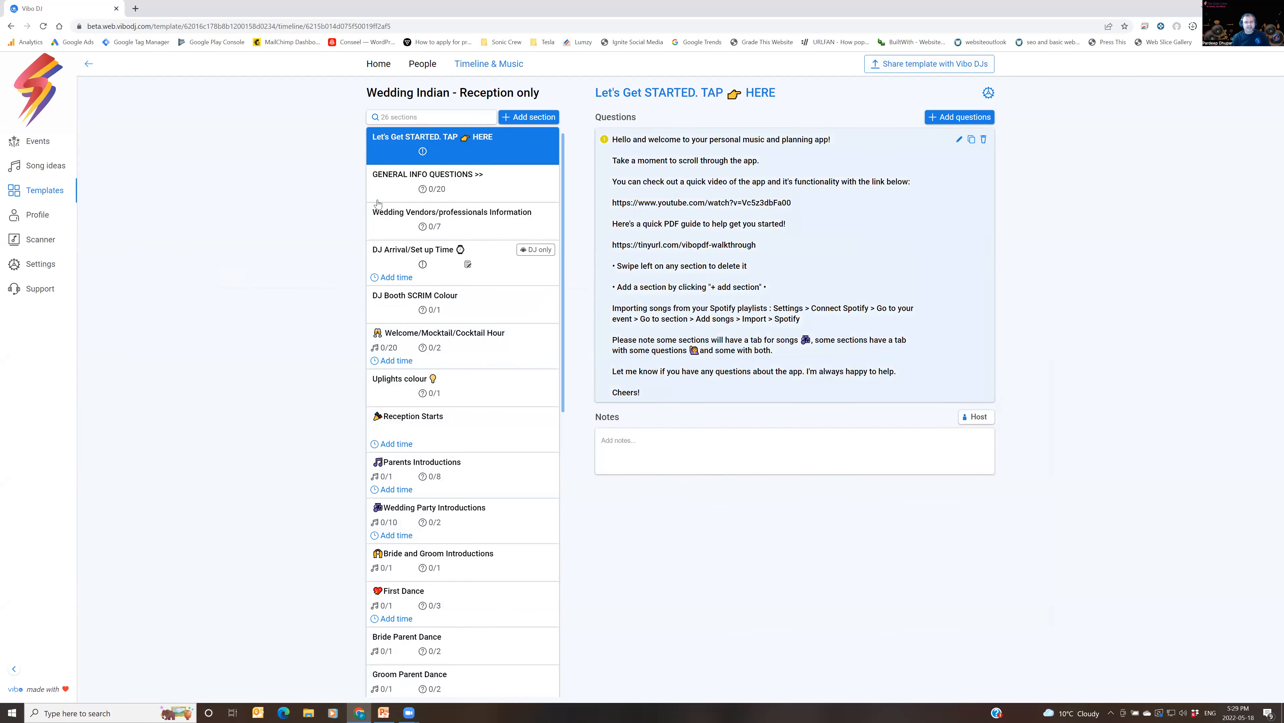
pyautogui.click(404, 181)
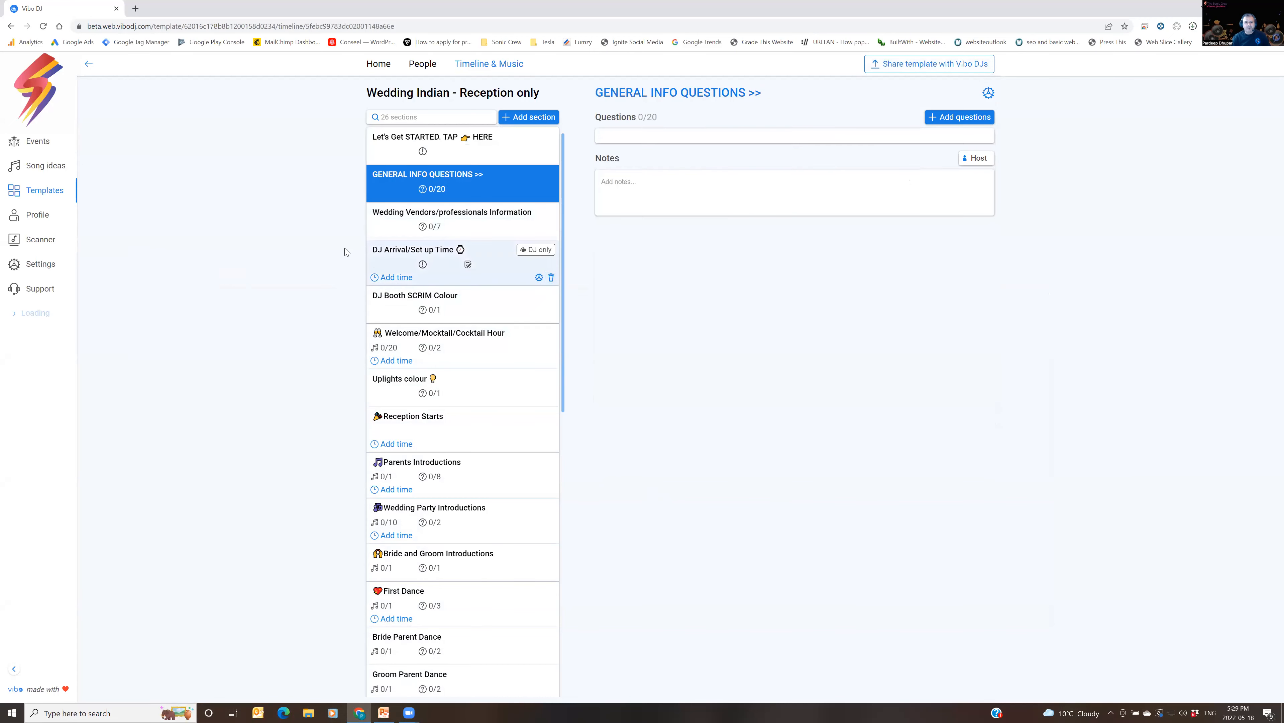
pyautogui.click(475, 226)
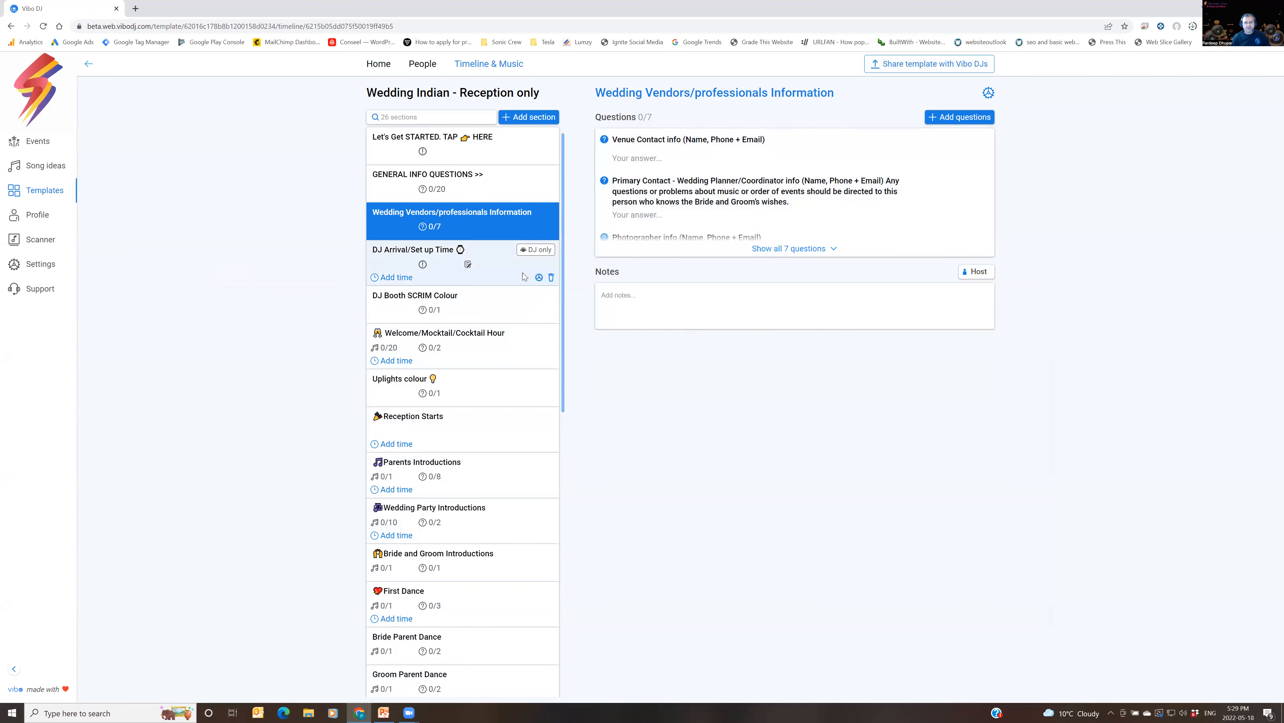
pyautogui.click(424, 253)
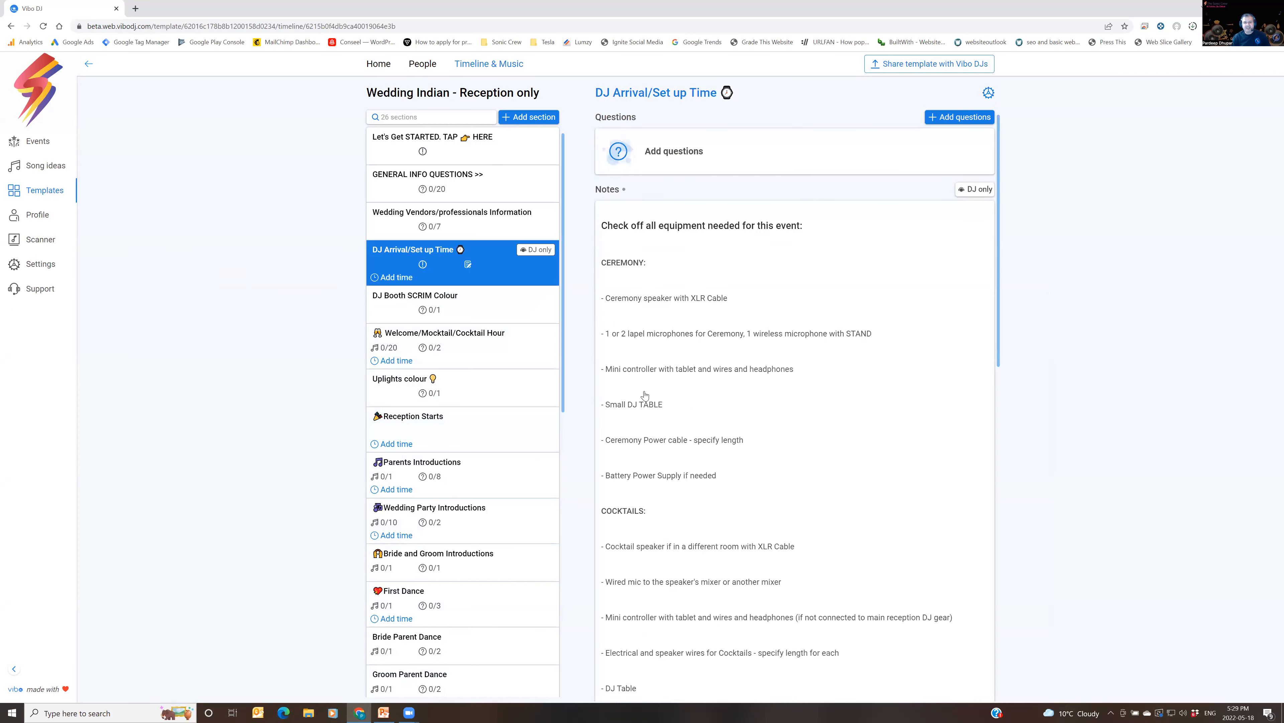
pyautogui.click(392, 302)
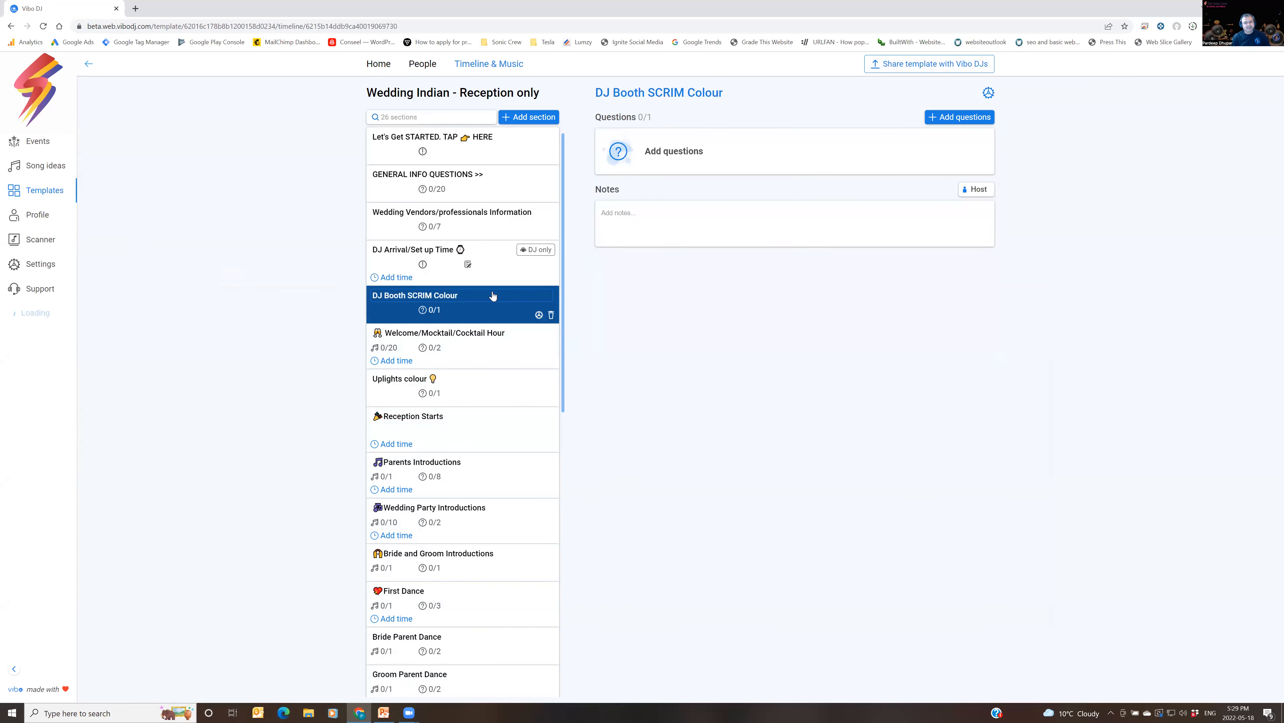
pyautogui.click(418, 336)
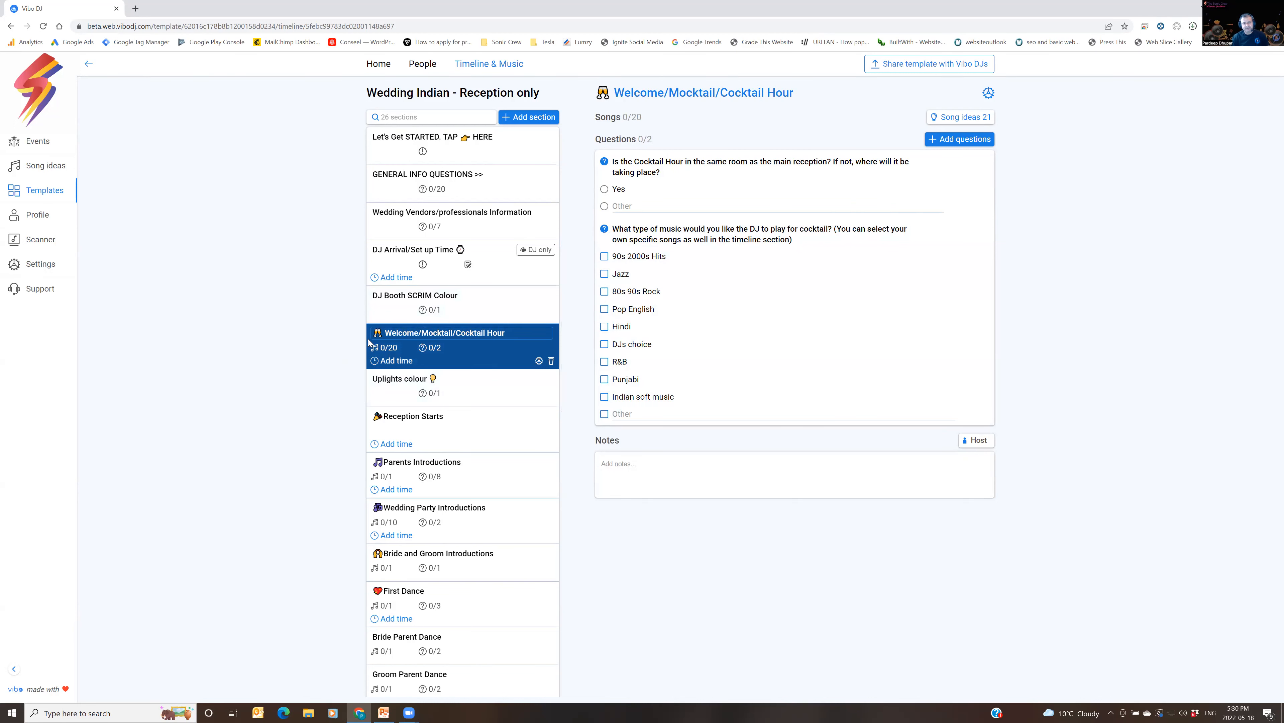
pyautogui.click(396, 381)
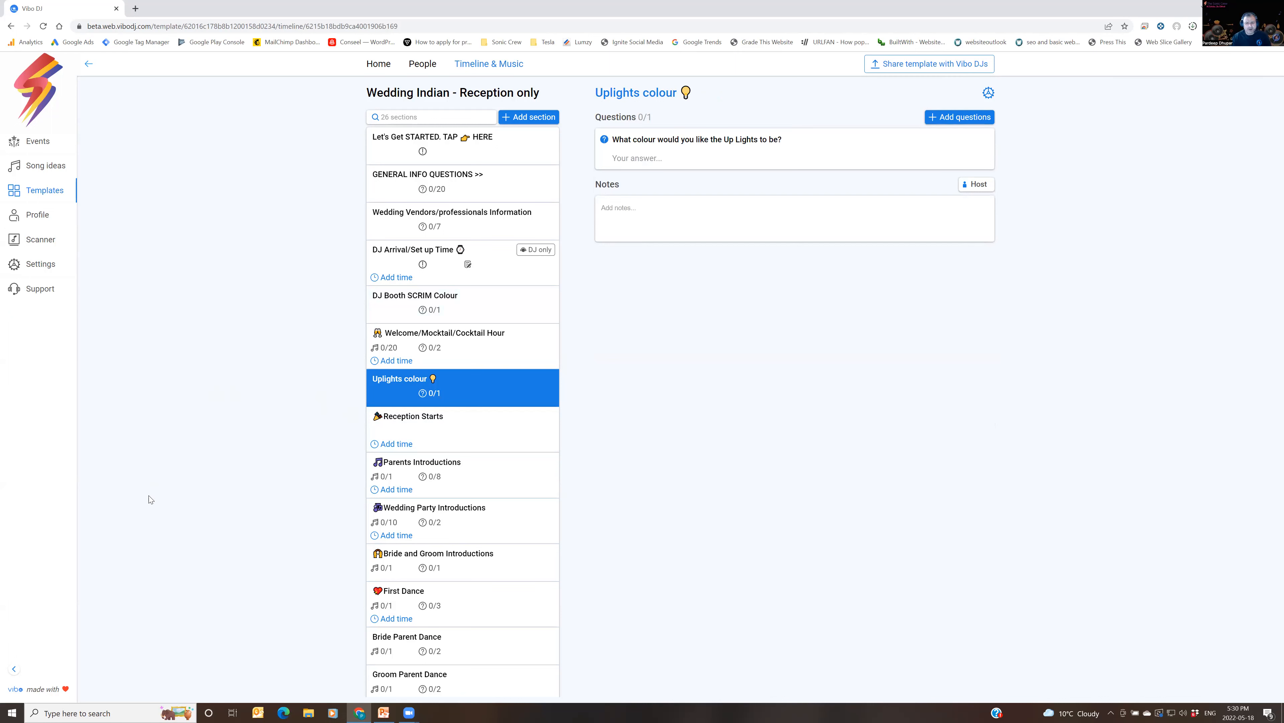
pyautogui.click(414, 421)
# Review the introduction, dance and speech sections one by one, from Parents Introductions through Blessing.
pyautogui.scroll(-4, 410, 332)
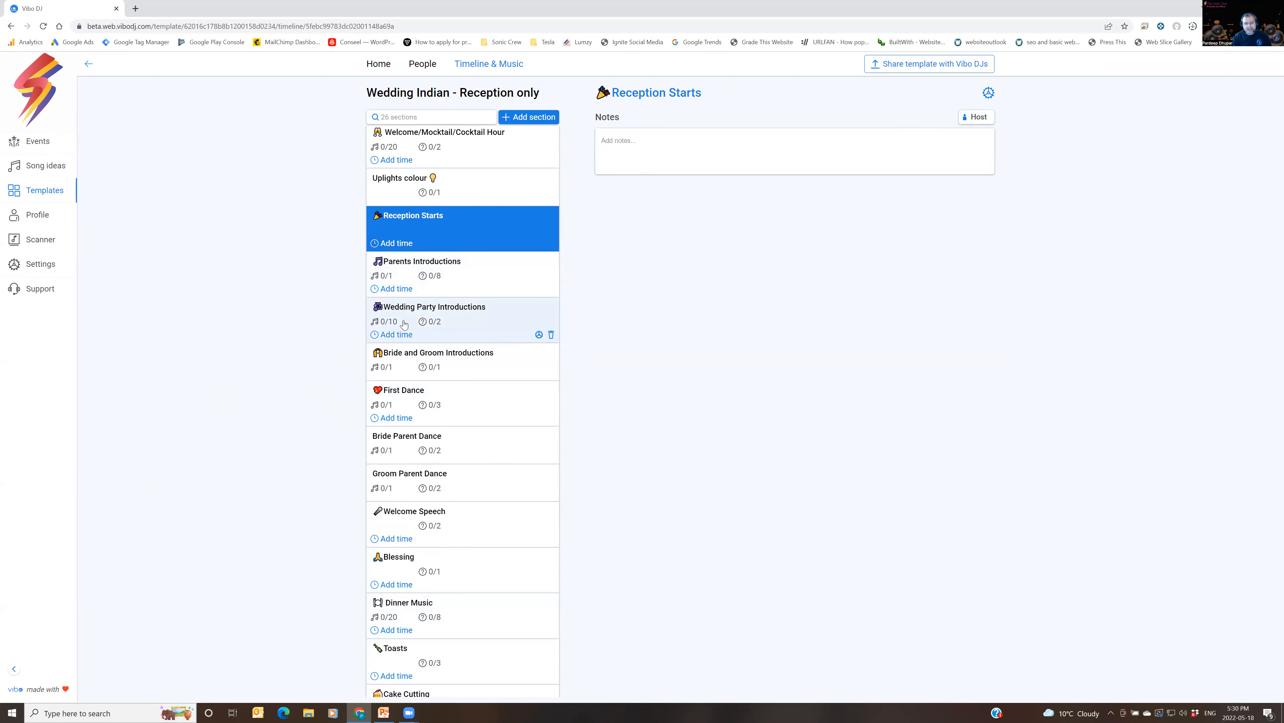
pyautogui.click(449, 265)
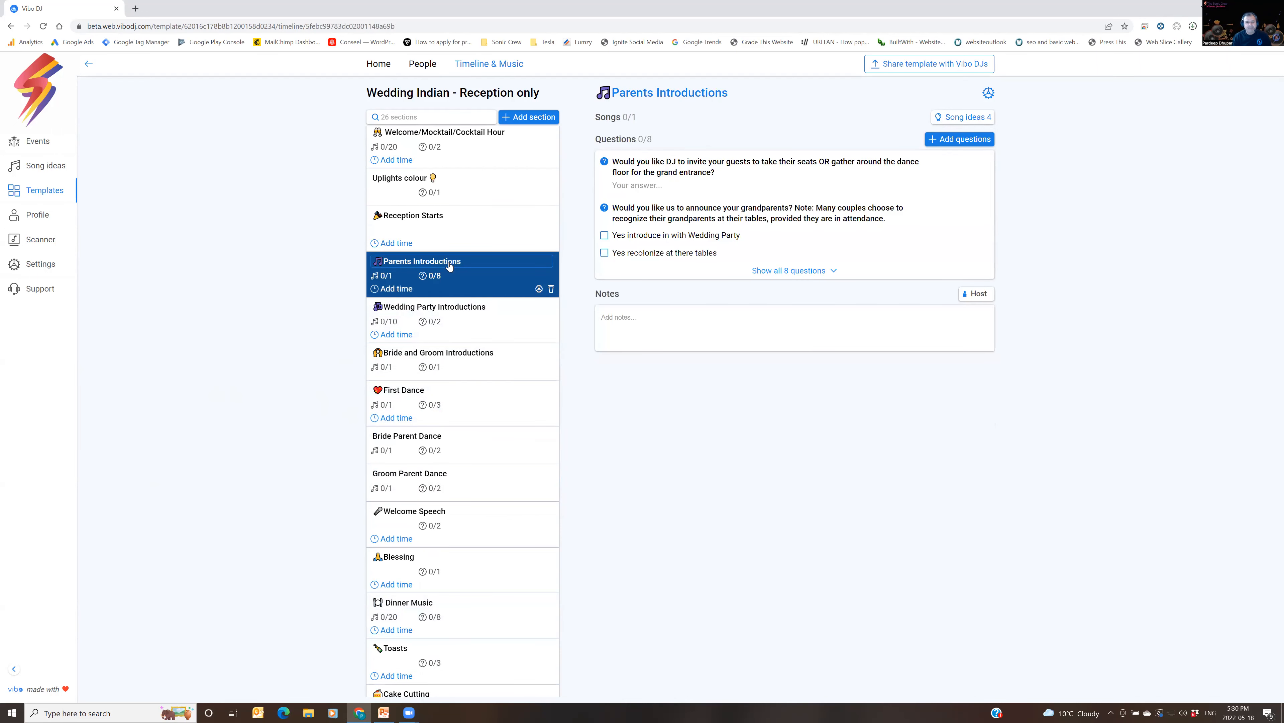
pyautogui.click(456, 308)
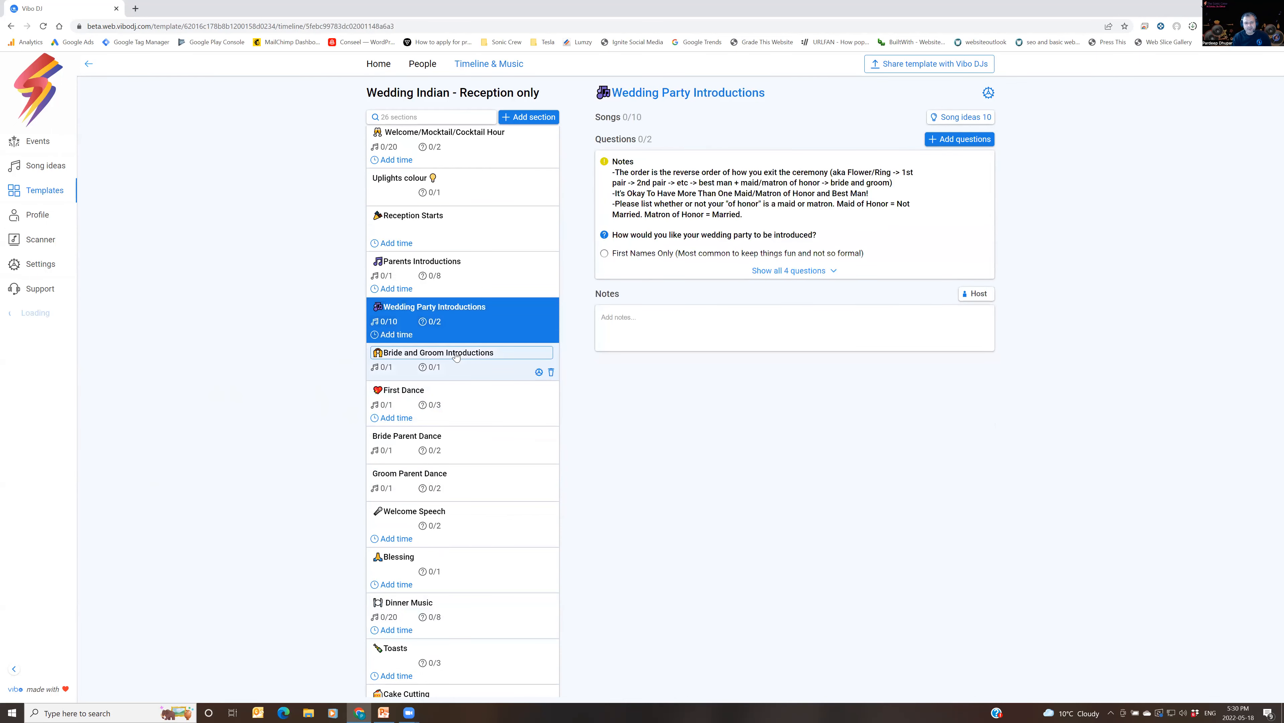
pyautogui.click(455, 356)
pyautogui.click(400, 390)
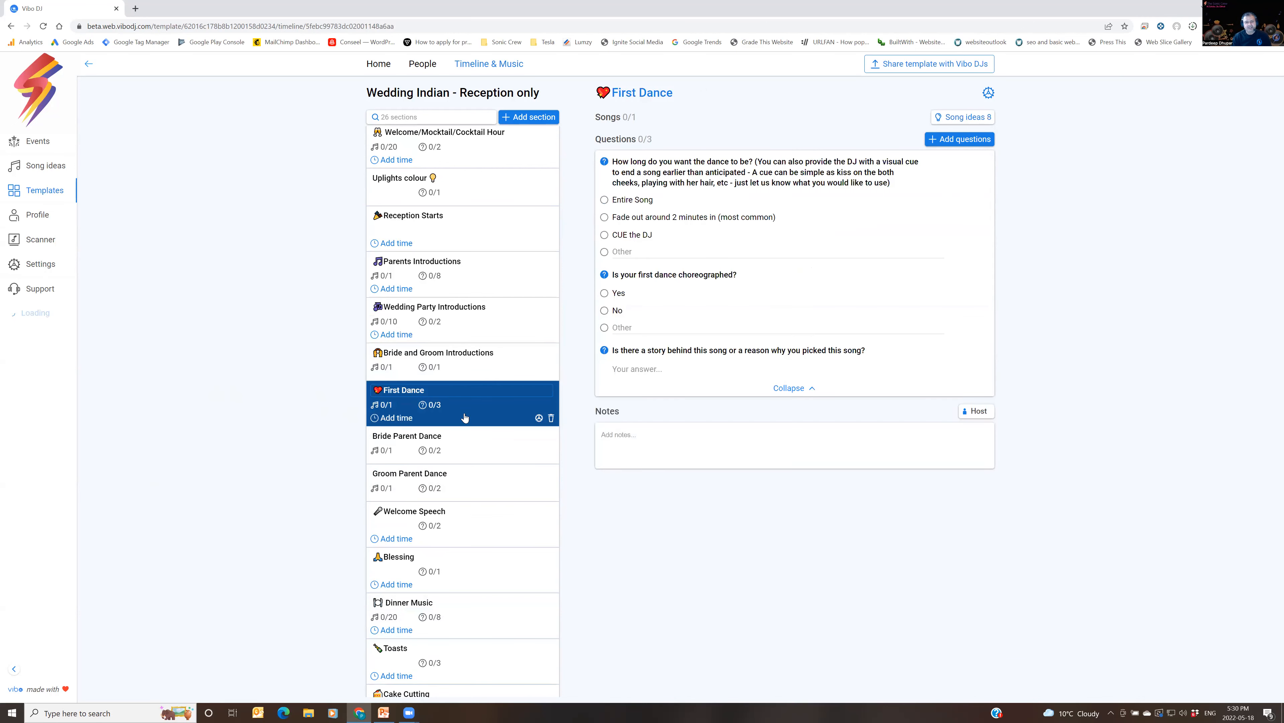
pyautogui.click(424, 458)
pyautogui.click(425, 478)
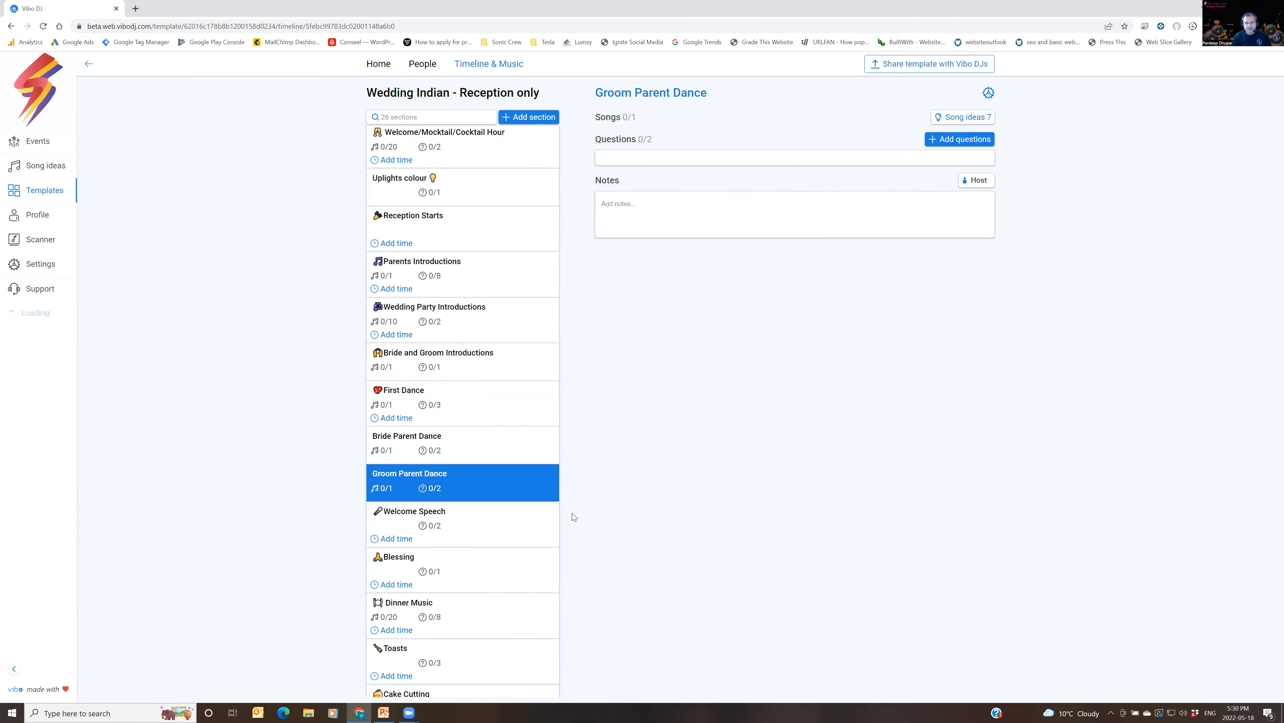
pyautogui.click(458, 512)
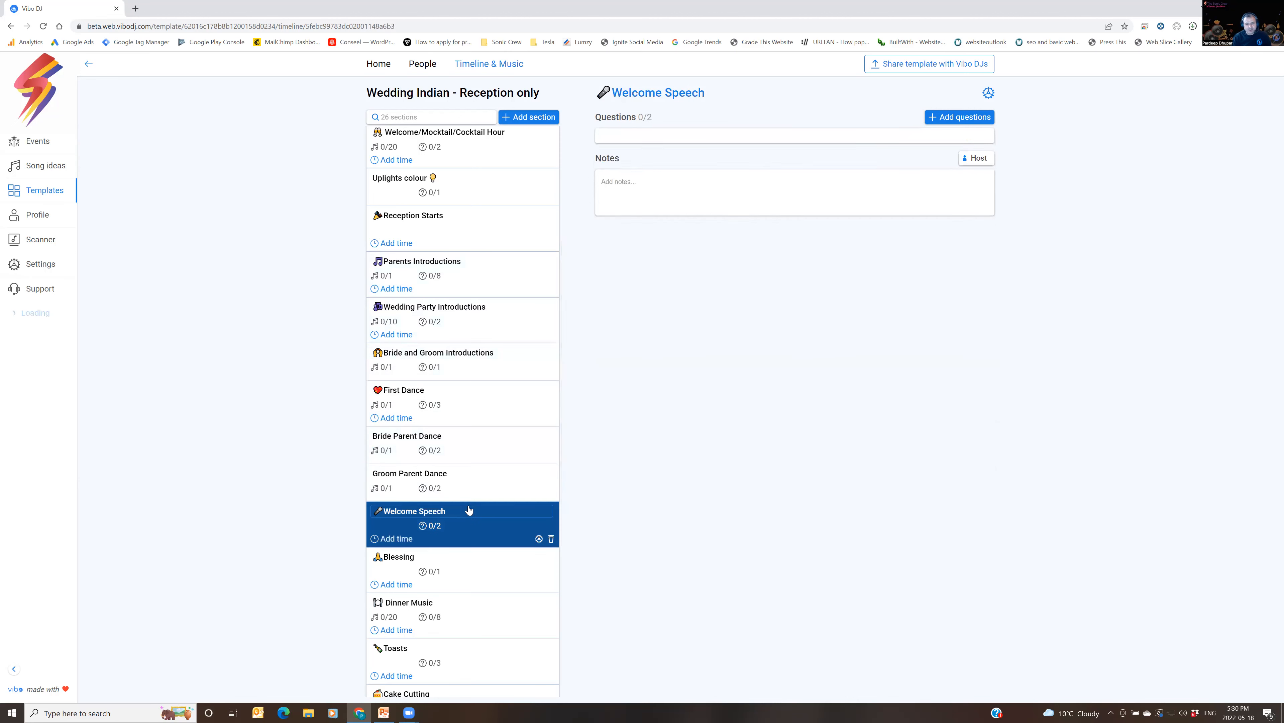
pyautogui.click(391, 560)
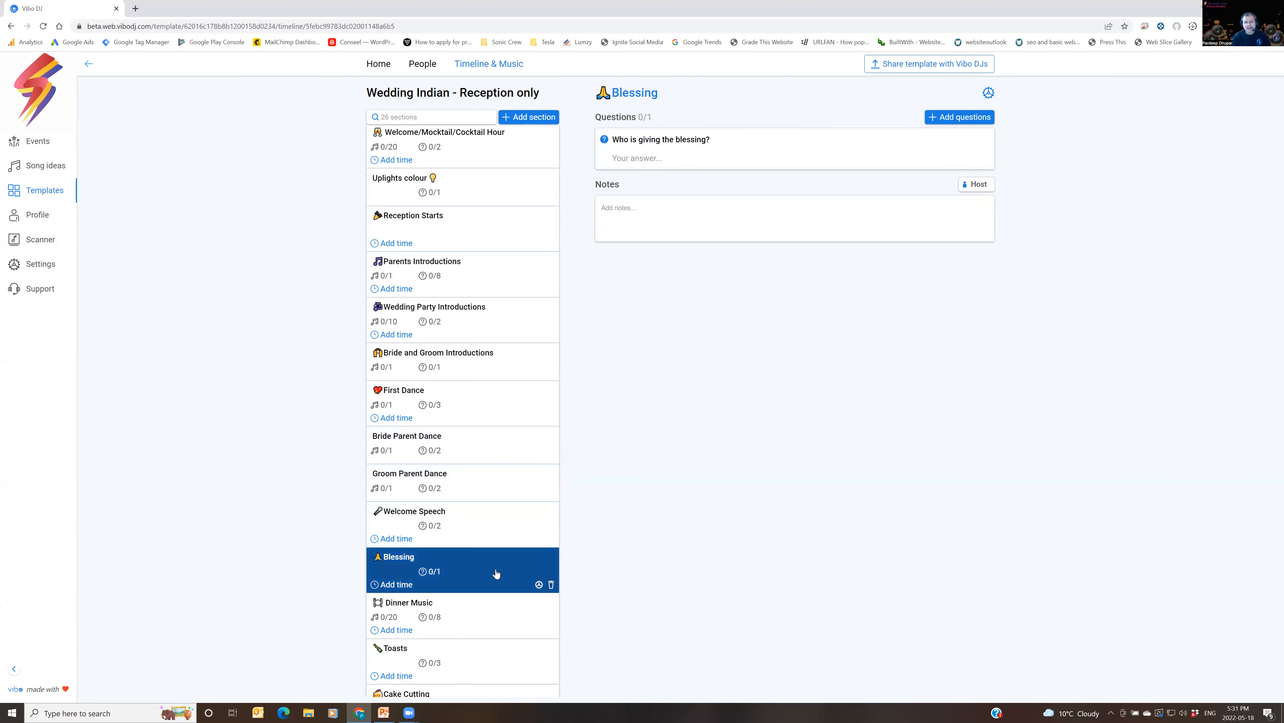
# Open the Rukhsat/Doli/Special Exit section, view its selected song ideas, and close the list.
pyautogui.scroll(-1, 496, 573)
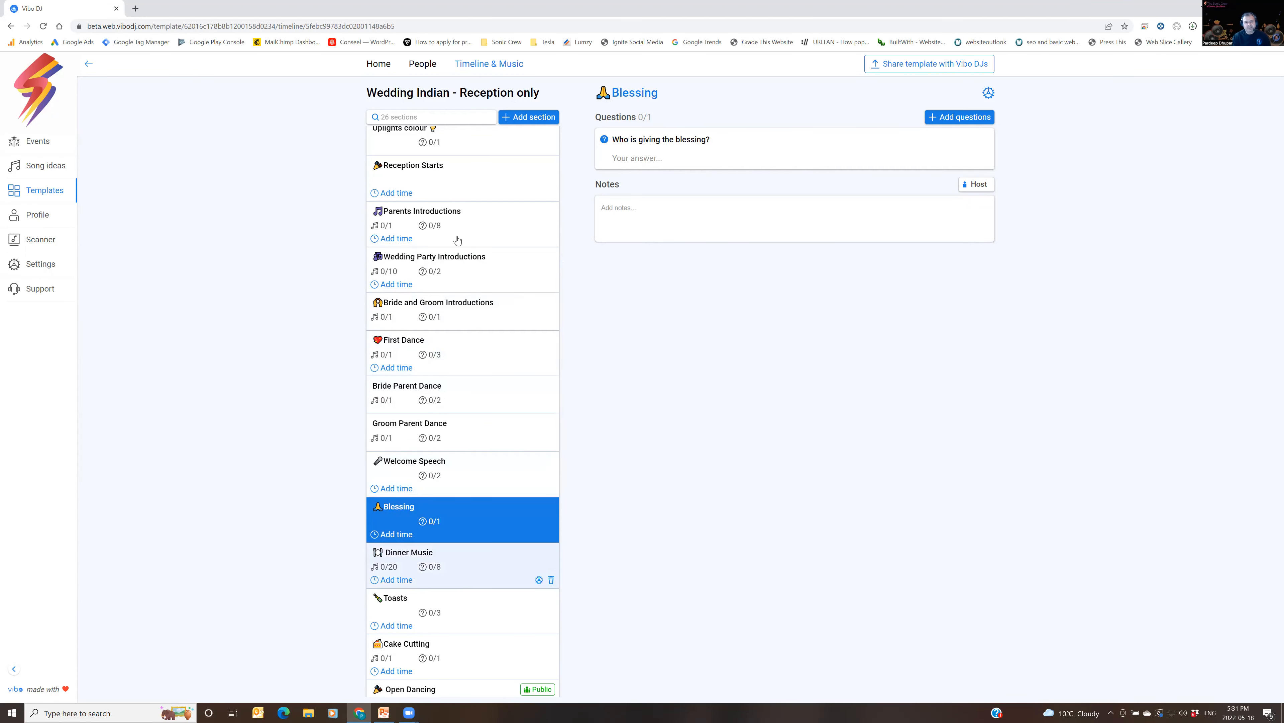
pyautogui.scroll(-4, 438, 524)
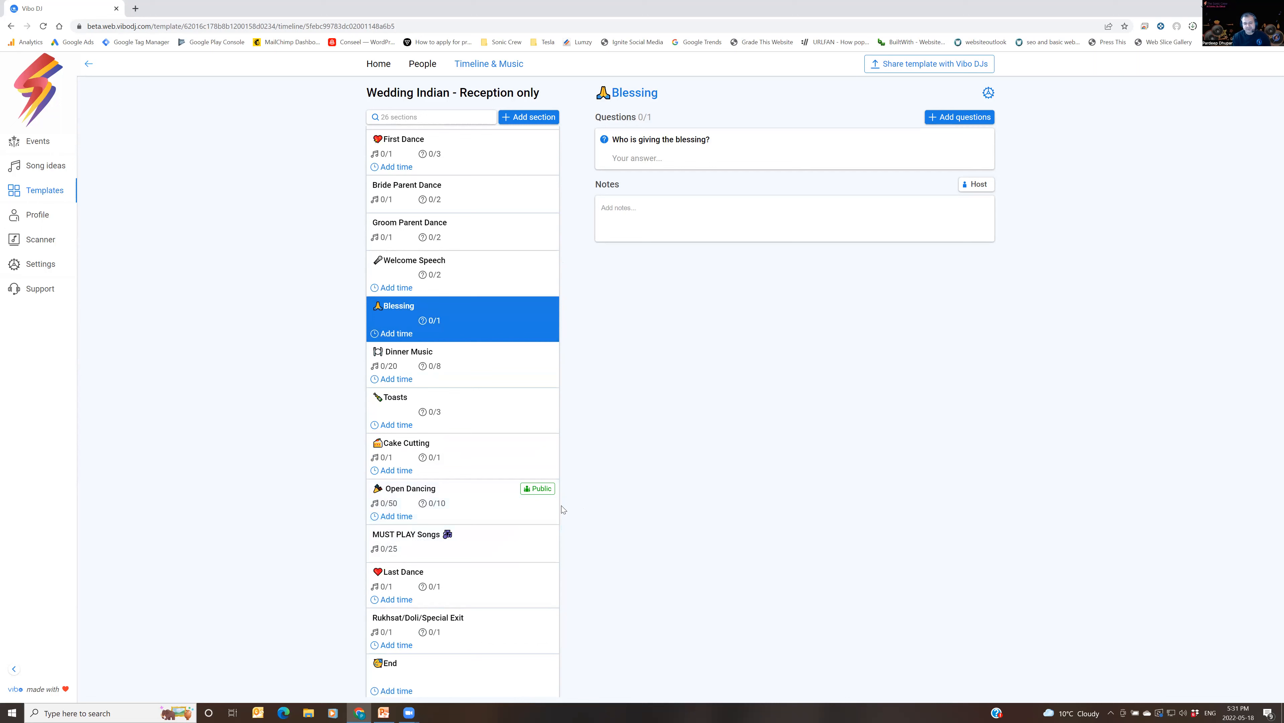
pyautogui.scroll(-2, 428, 551)
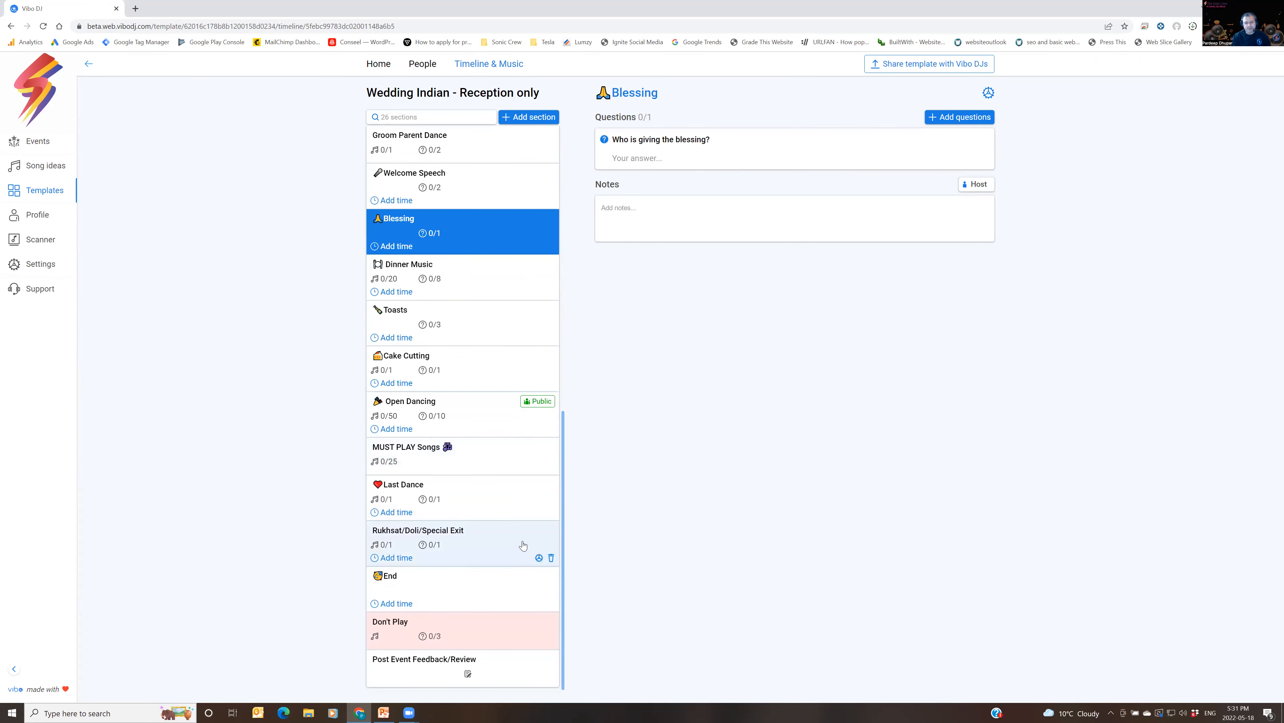
pyautogui.click(437, 535)
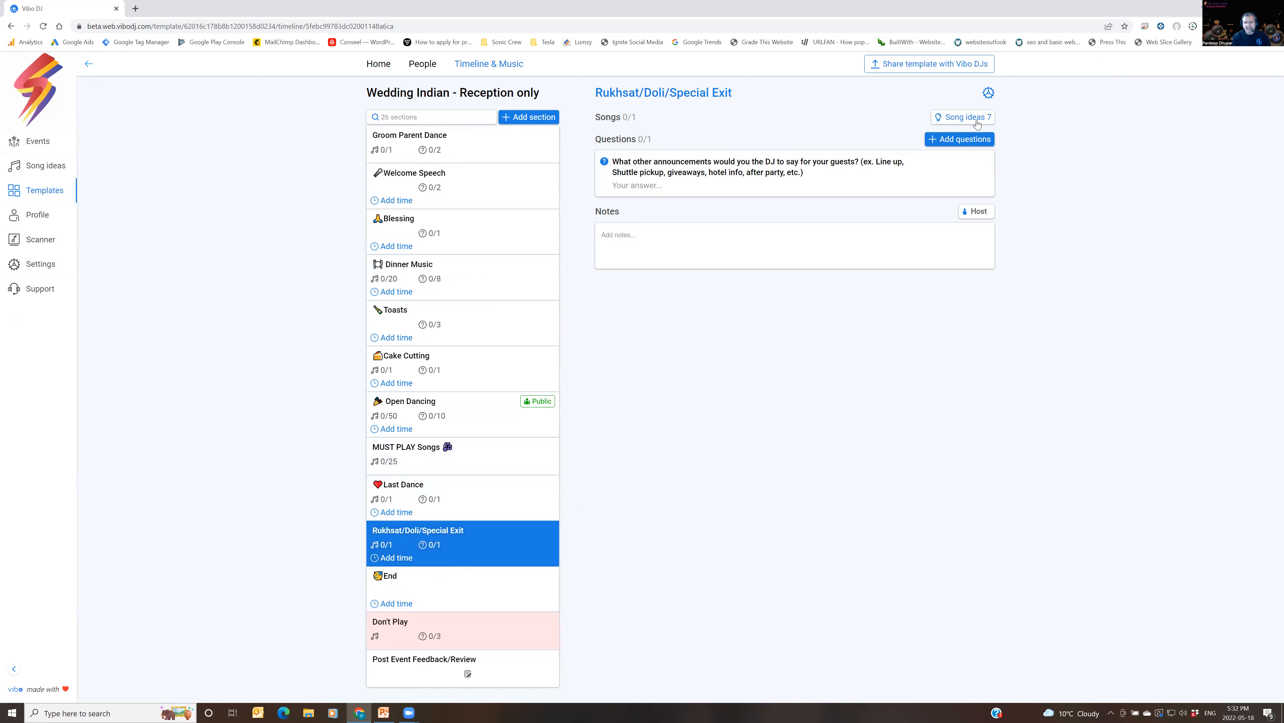
pyautogui.click(963, 117)
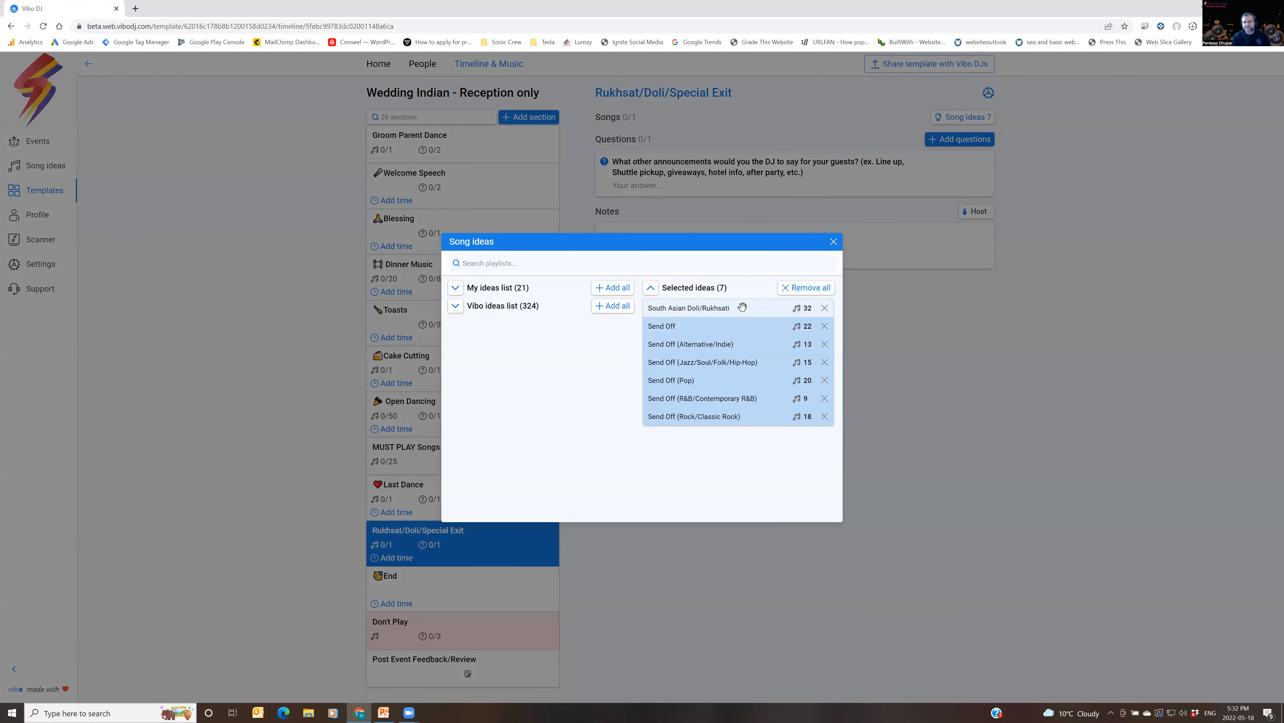
pyautogui.click(834, 243)
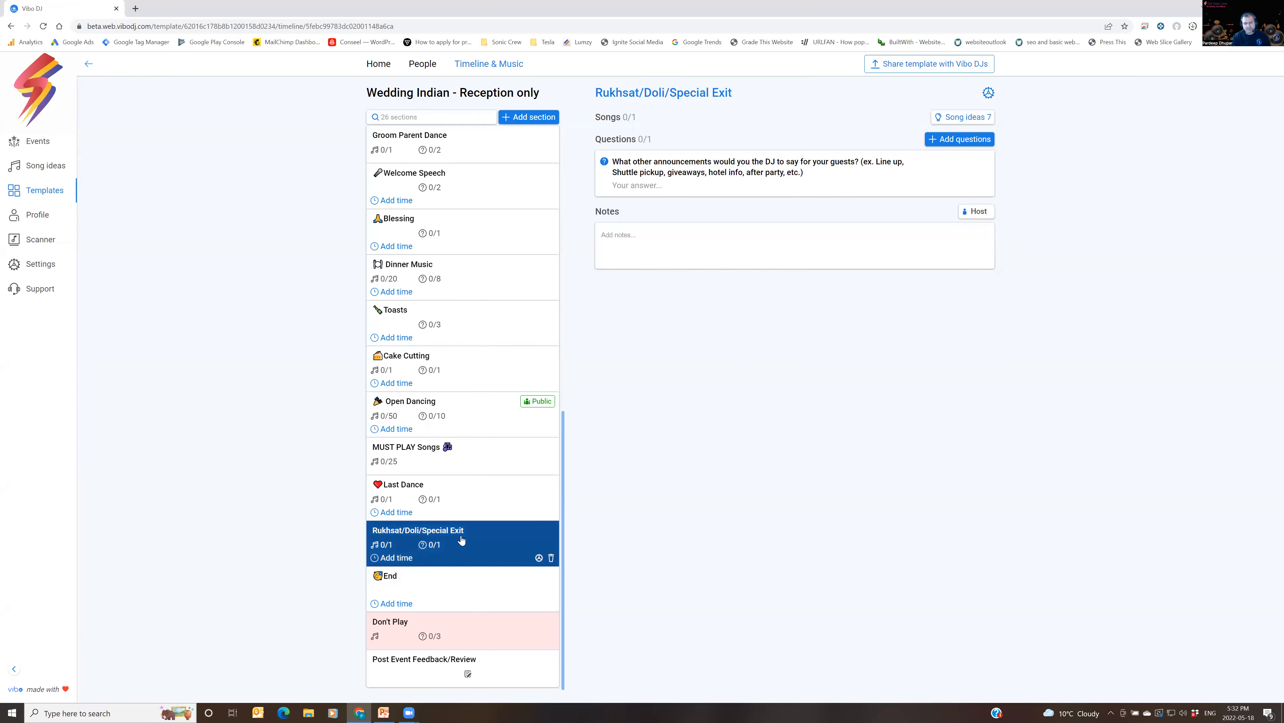
# Return to the template list and open the timeline and music of the Wedding Nikah Ceremony - South Asian template.
pyautogui.scroll(10, 462, 542)
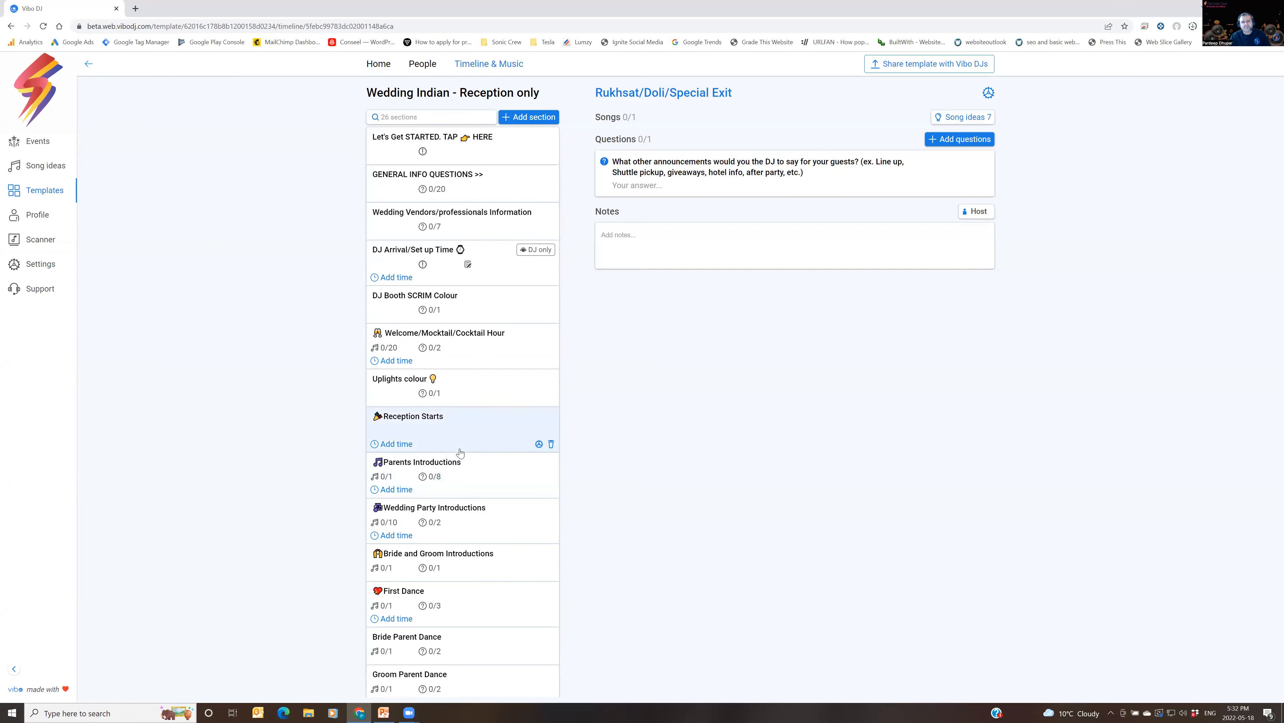
pyautogui.click(73, 196)
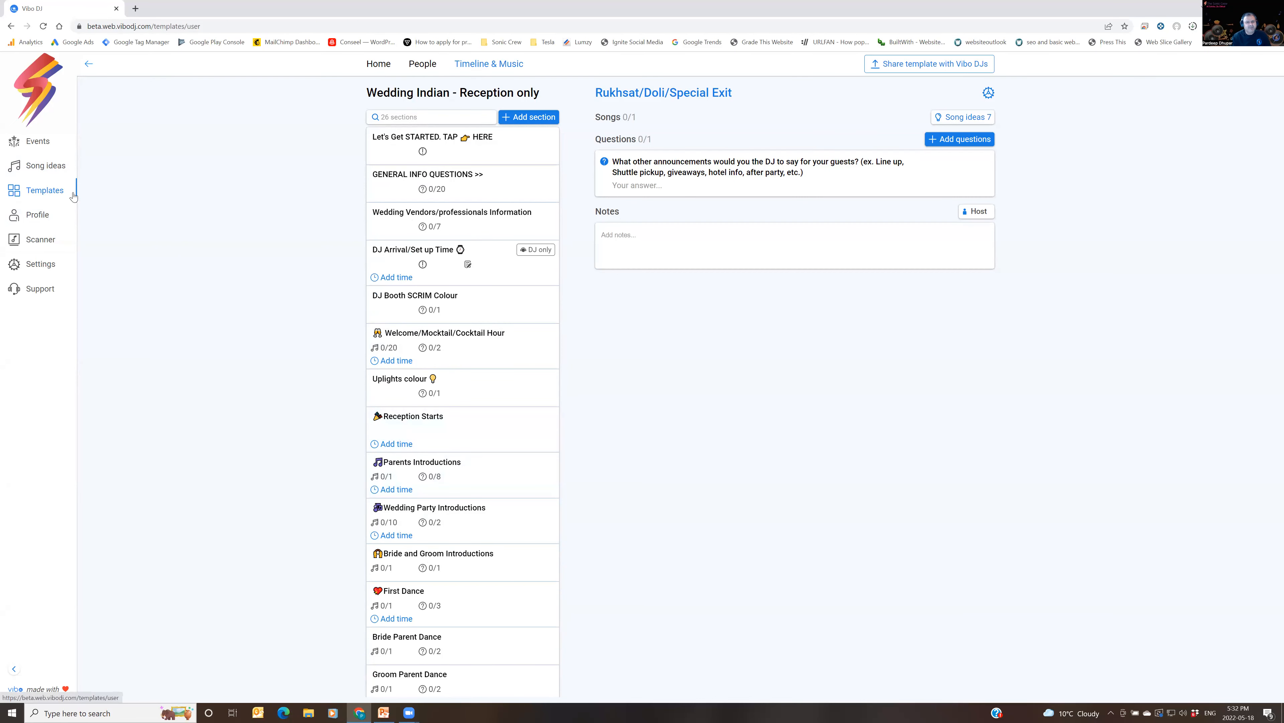
pyautogui.scroll(-3, 539, 557)
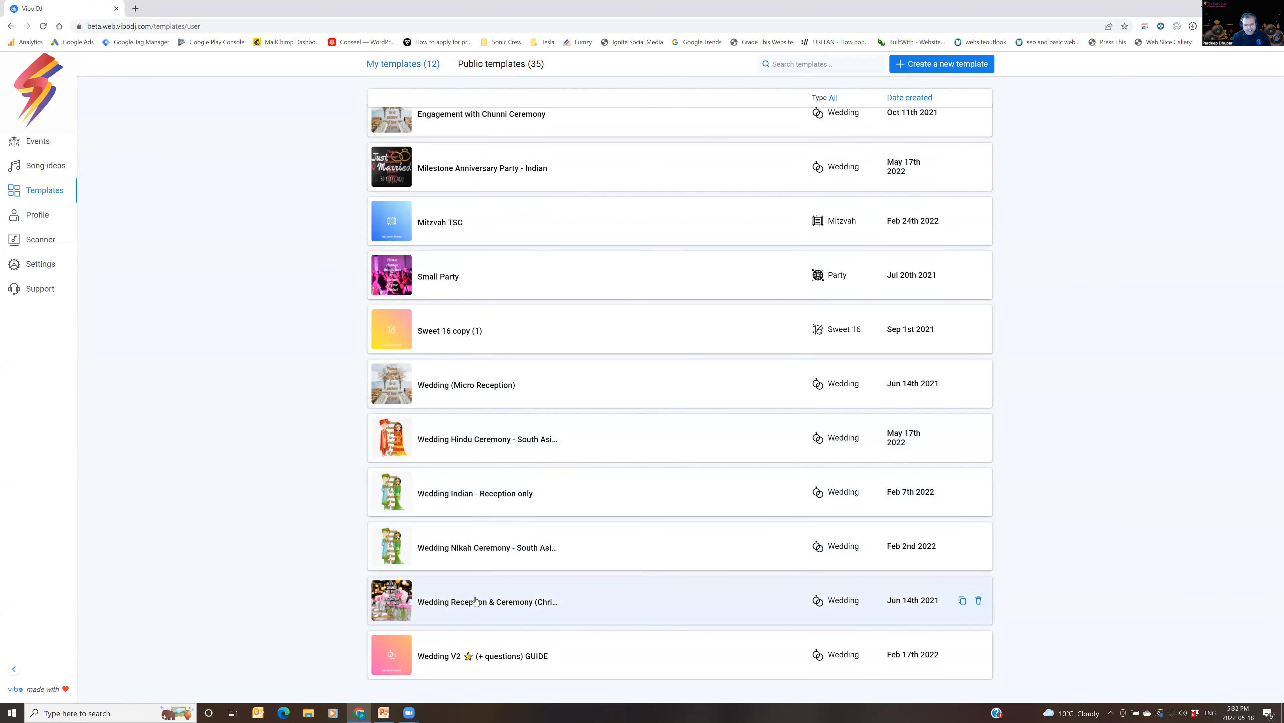
pyautogui.click(461, 549)
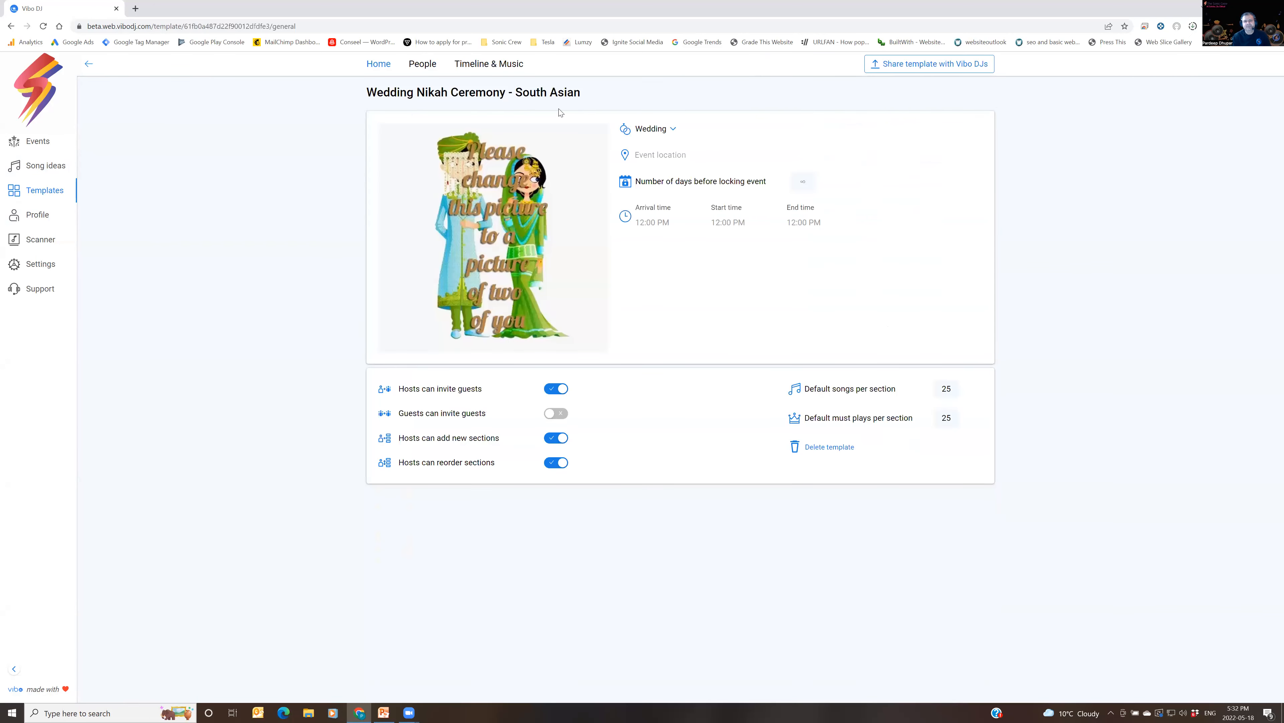
pyautogui.click(475, 65)
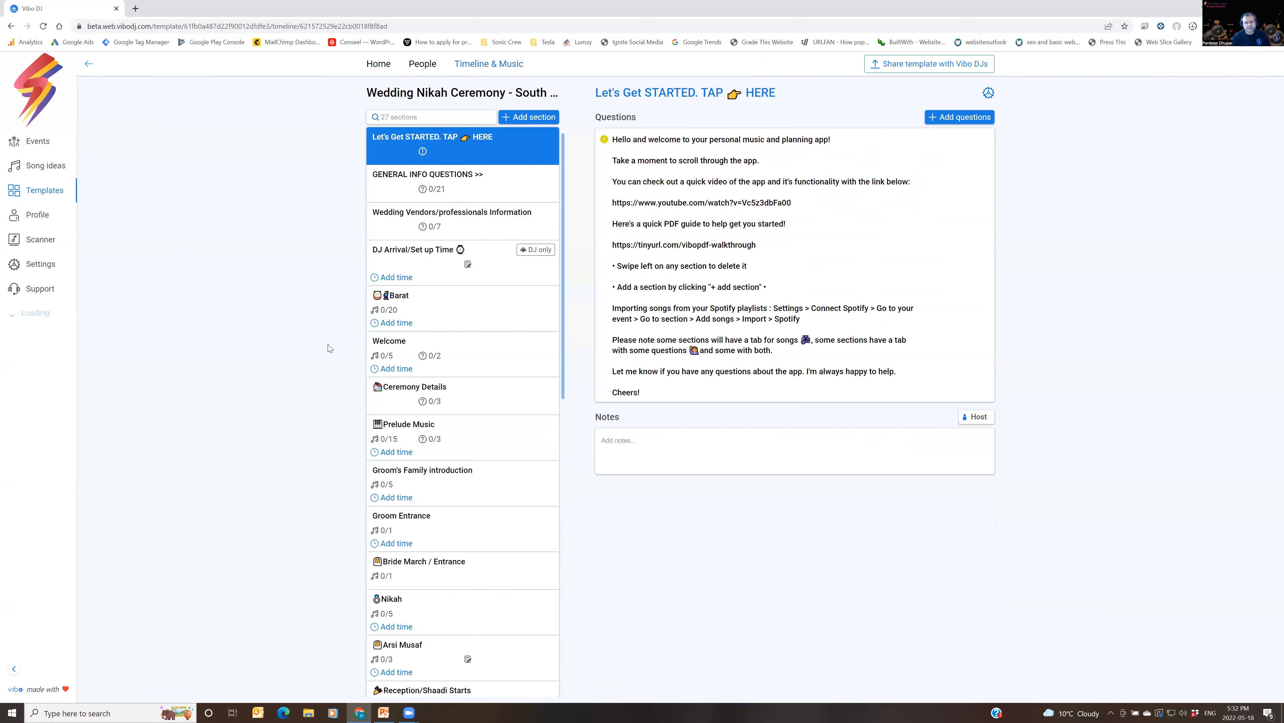
# Skim the Nikah ceremony template's section list down past Arsi Musaf and return to its start.
pyautogui.scroll(-4, 423, 362)
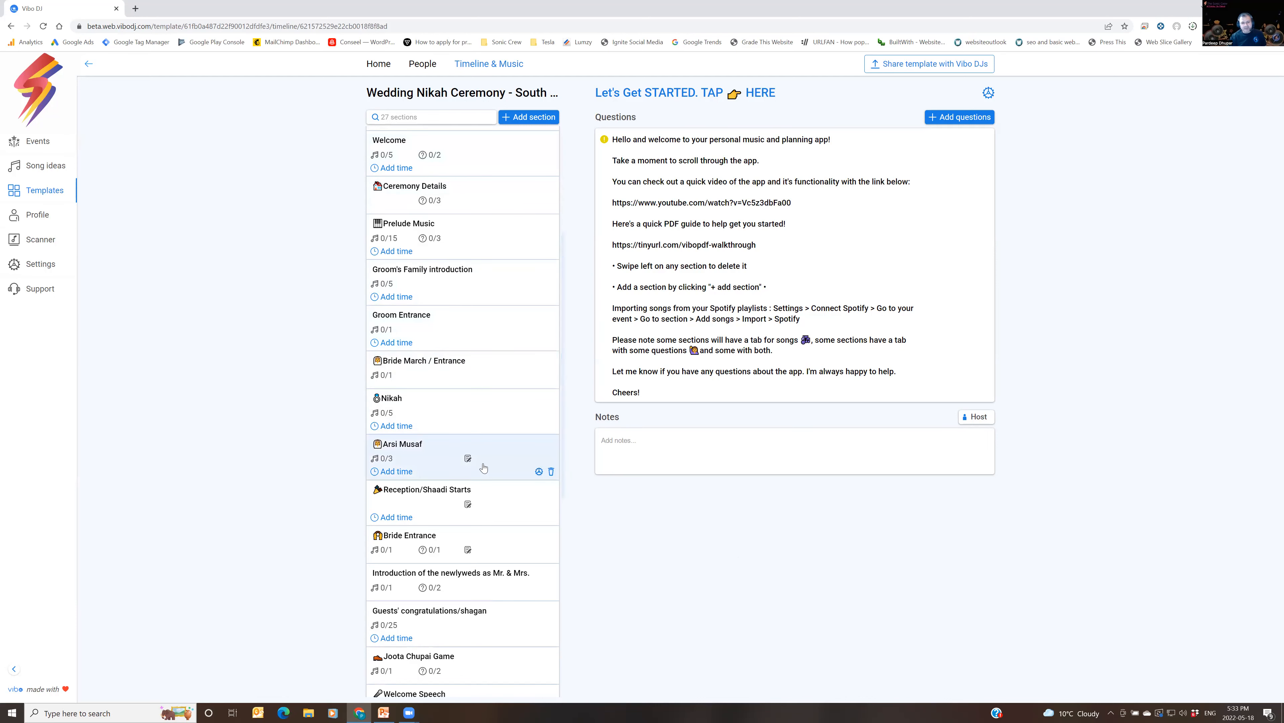
pyautogui.scroll(-3, 483, 466)
pyautogui.scroll(2, 484, 467)
pyautogui.scroll(3, 483, 466)
pyautogui.scroll(3, 495, 309)
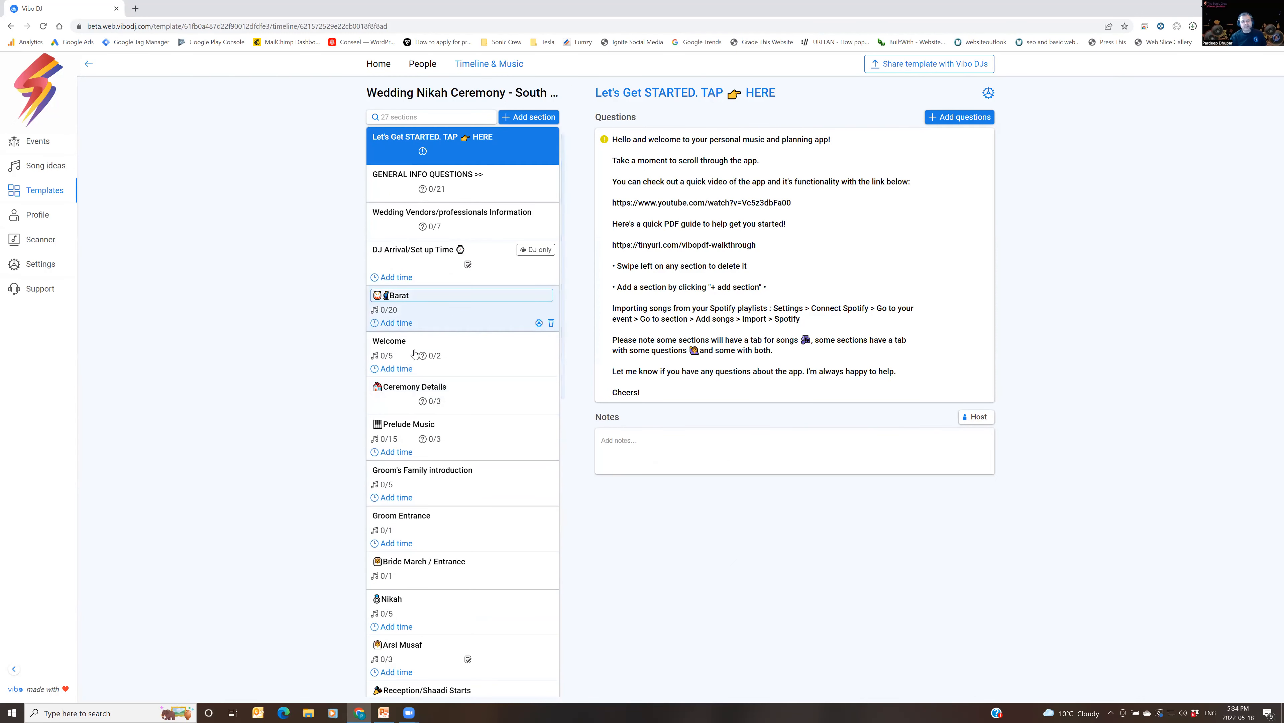
# Review the Barat, Welcome, Prelude Music and Groom's Family introduction sections of the Nikah template.
pyautogui.click(413, 297)
pyautogui.click(415, 354)
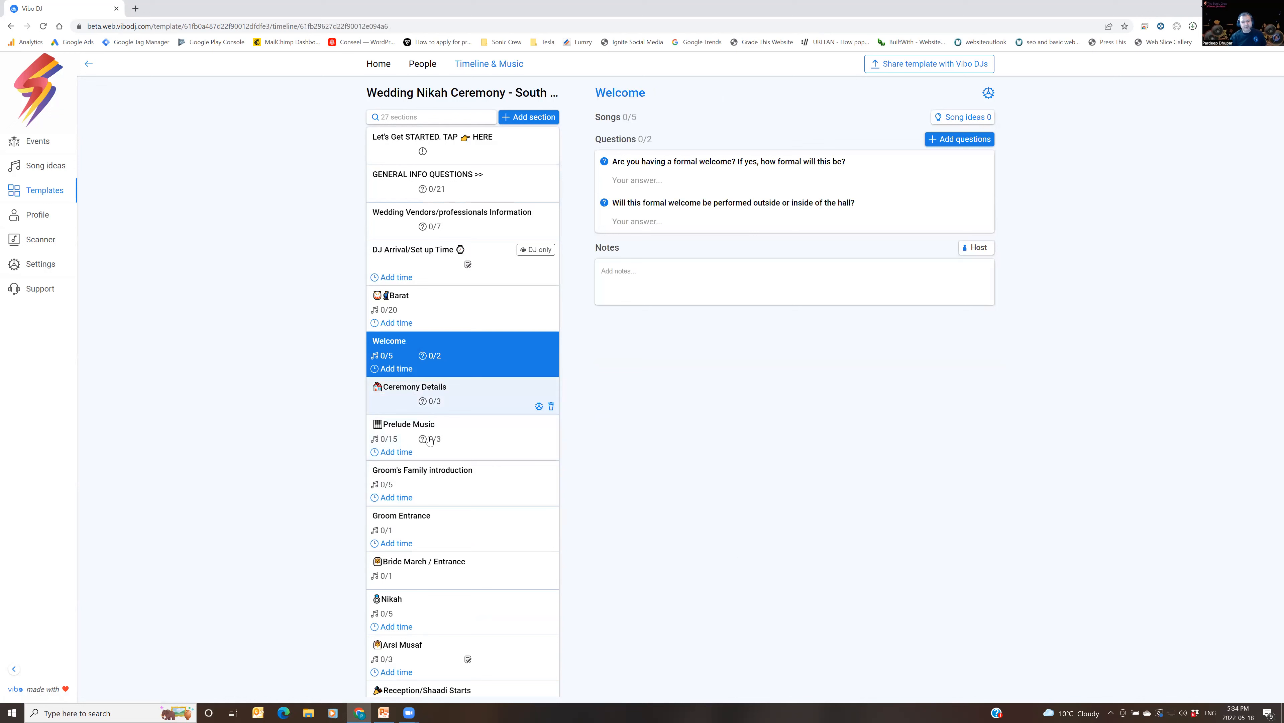
pyautogui.click(434, 426)
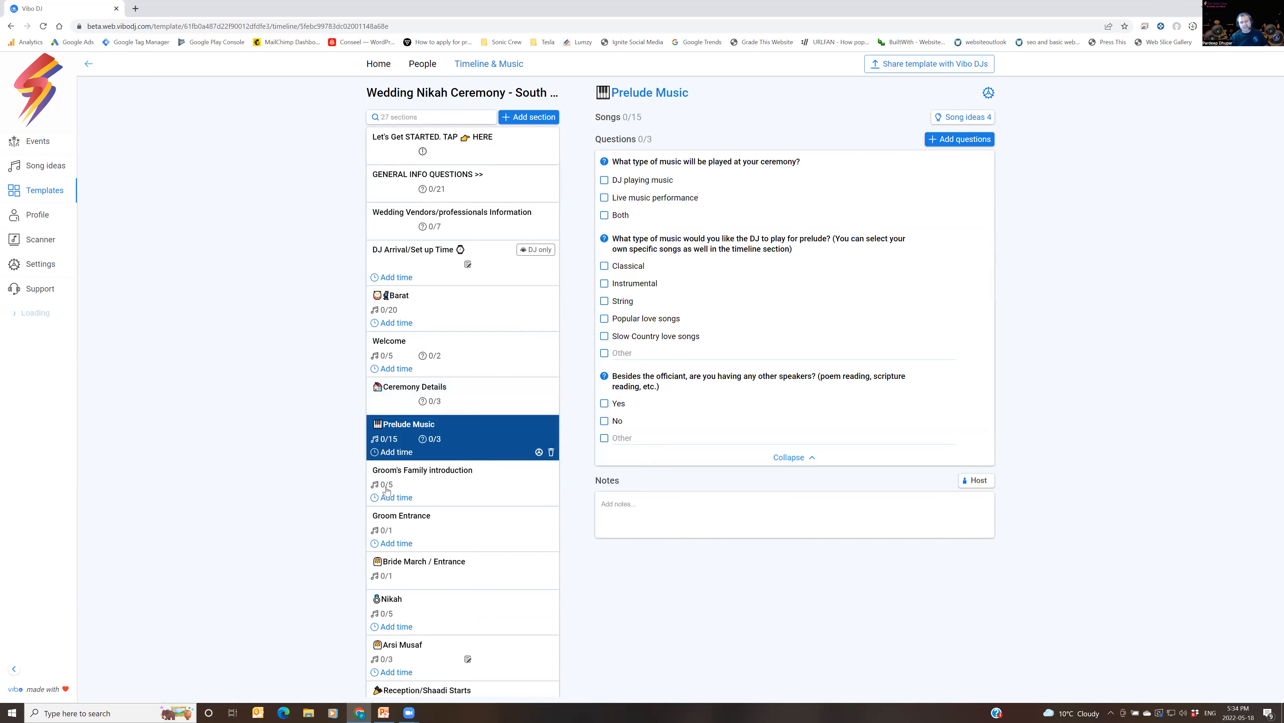
pyautogui.click(422, 474)
# Review the Nikah template's sections one by one, from Groom Entrance through Reception/Shaadi Starts, including their notes.
pyautogui.scroll(-4, 463, 506)
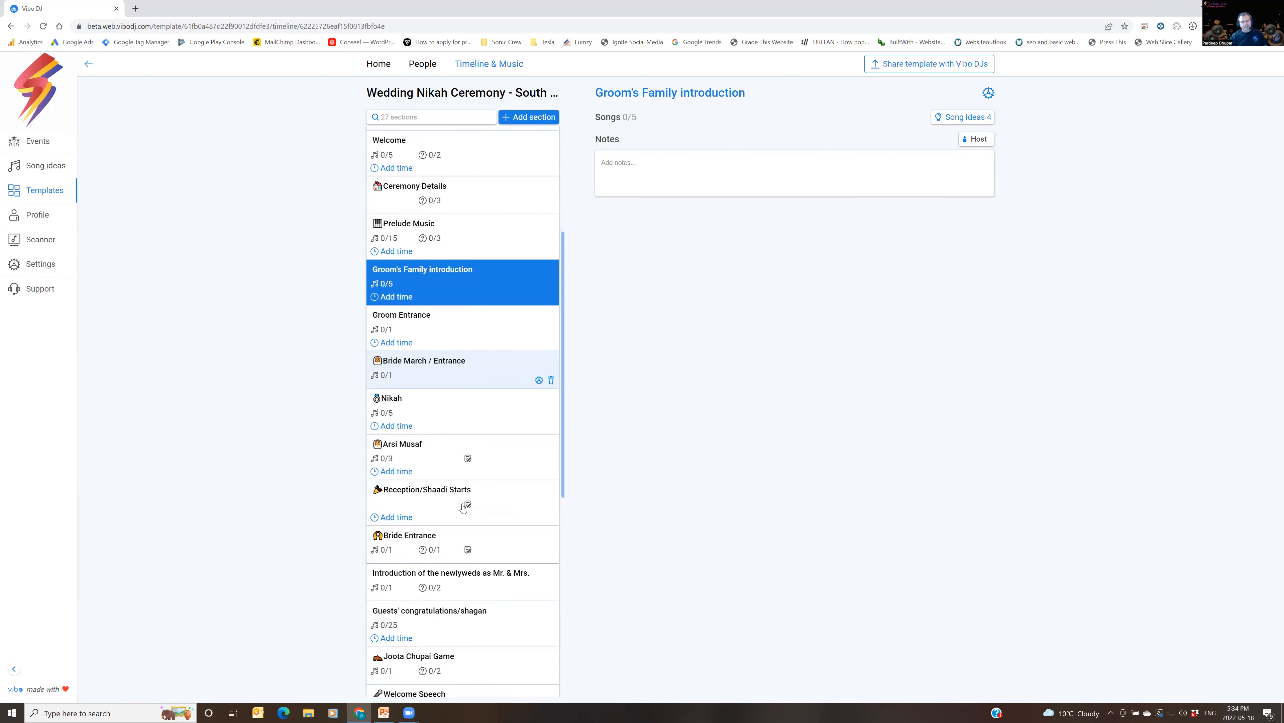
pyautogui.click(436, 318)
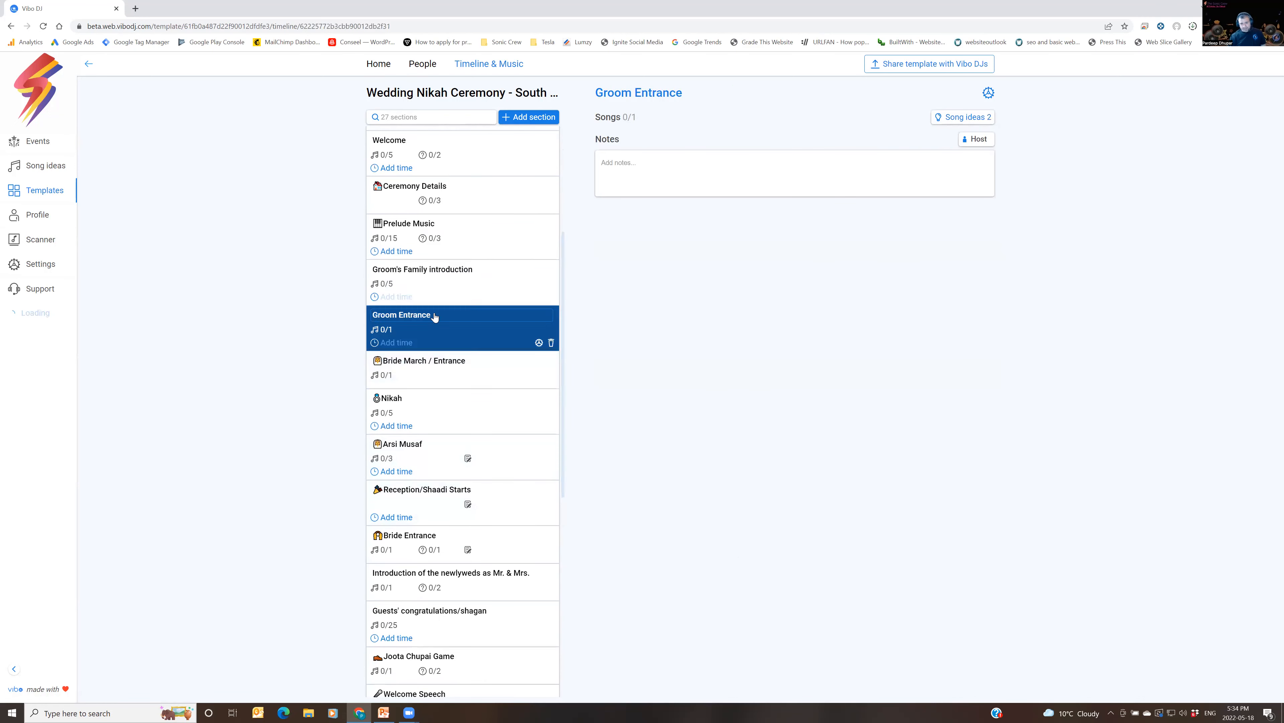
pyautogui.click(436, 364)
pyautogui.click(407, 405)
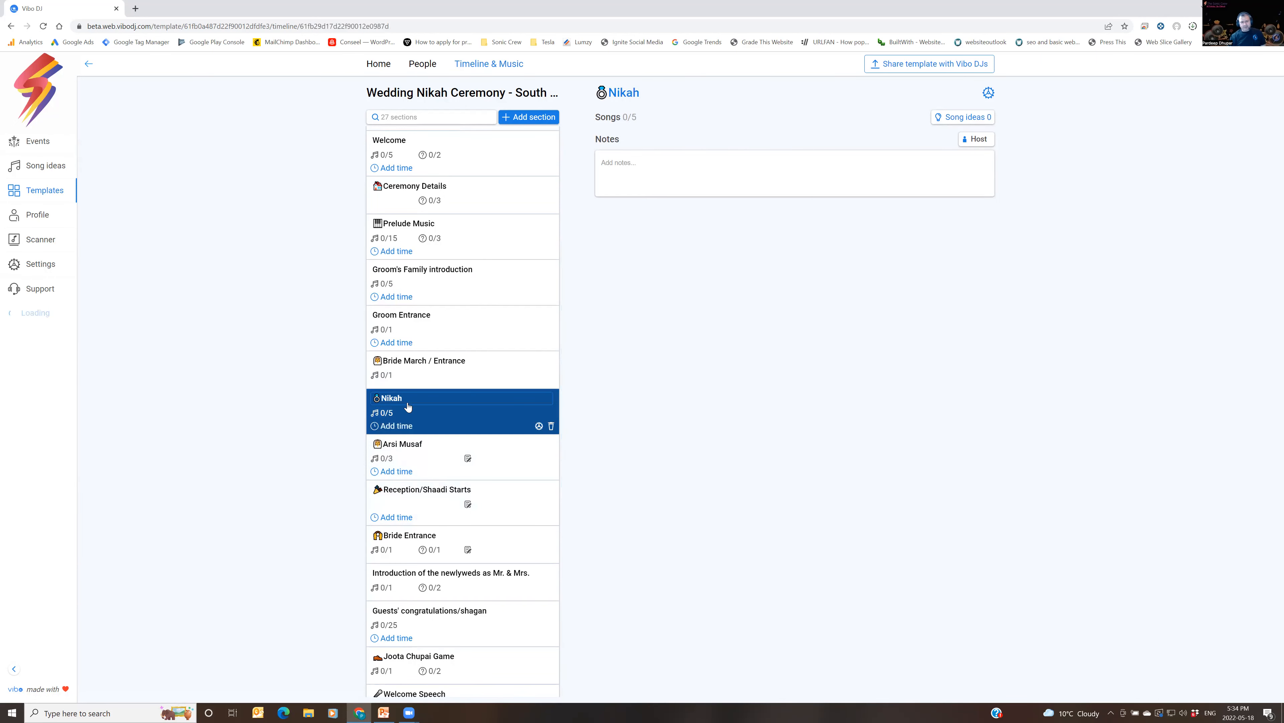
pyautogui.click(412, 449)
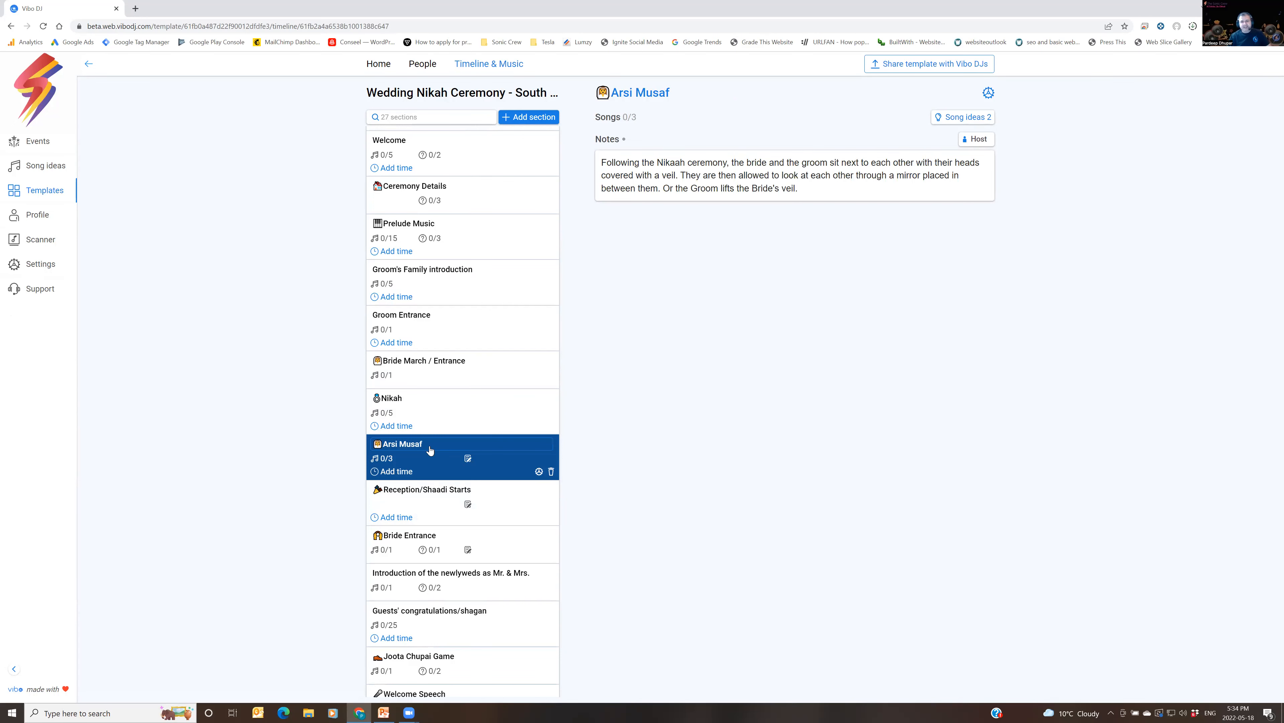
pyautogui.scroll(-1, 429, 450)
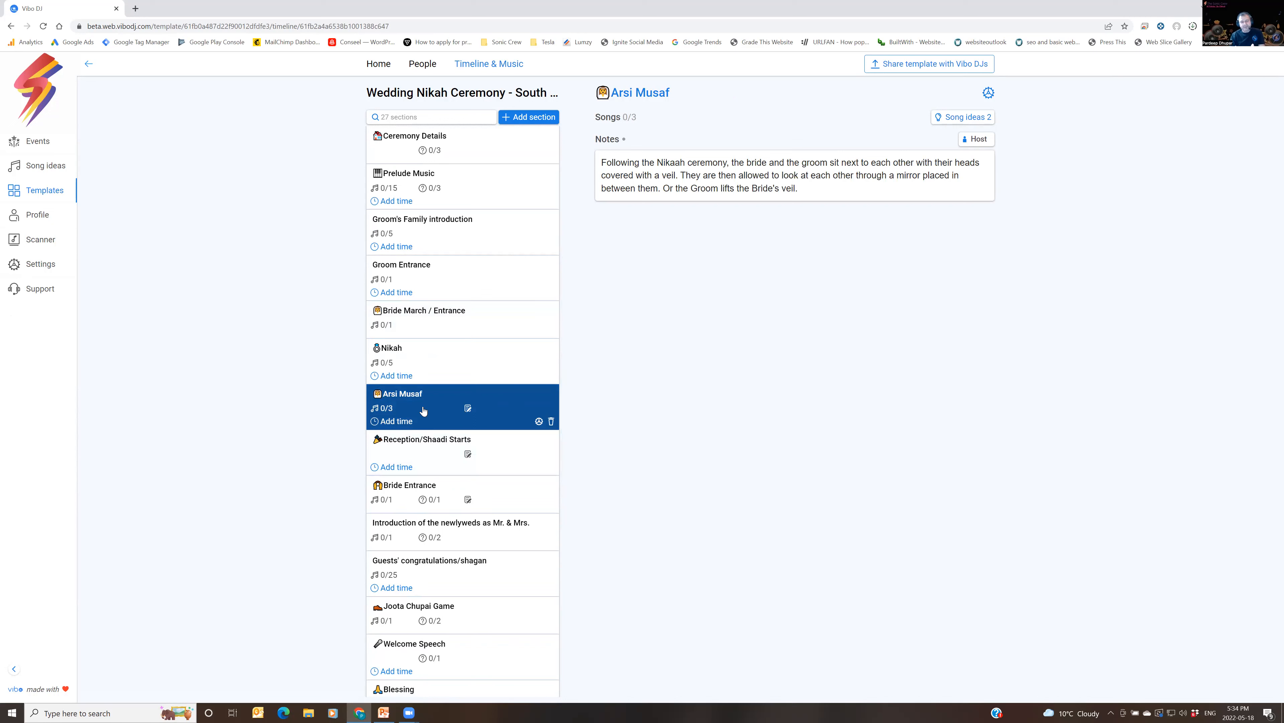
pyautogui.click(421, 443)
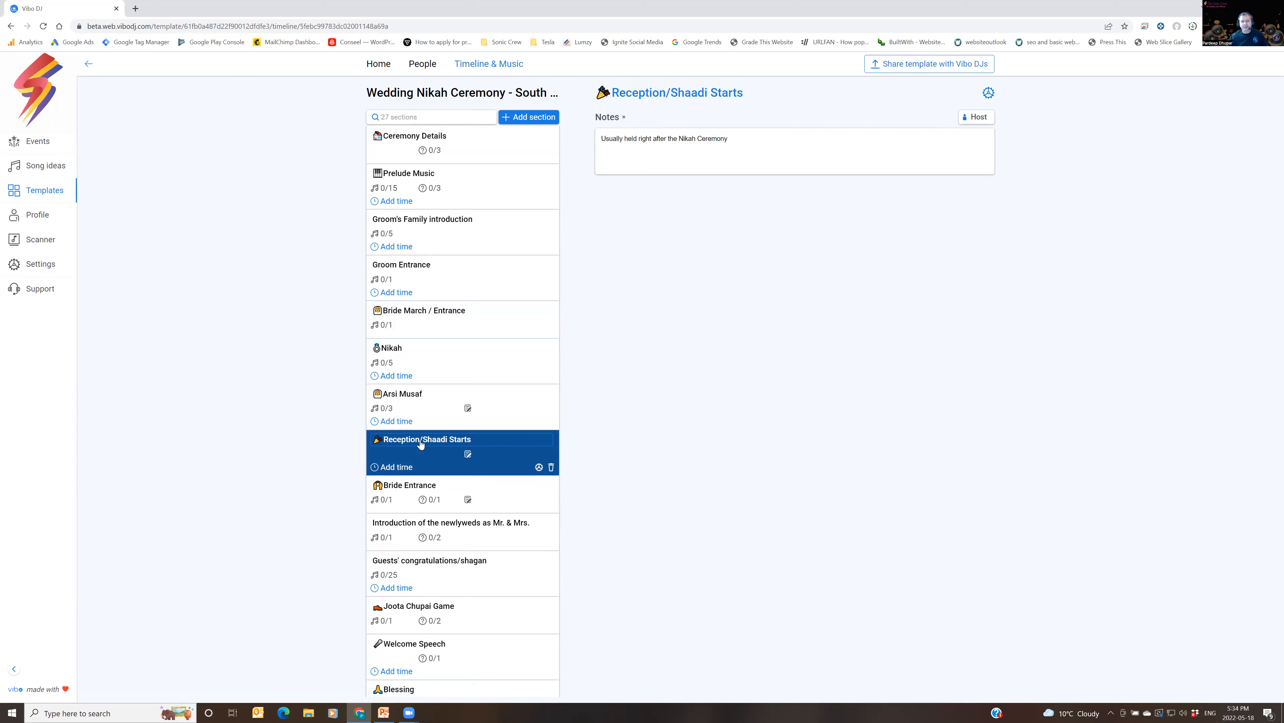
# Review the Nikah template's sections from Bride Entrance through Joota Chupai Game and Welcome Speech, ending with Rukhsat.
pyautogui.click(499, 482)
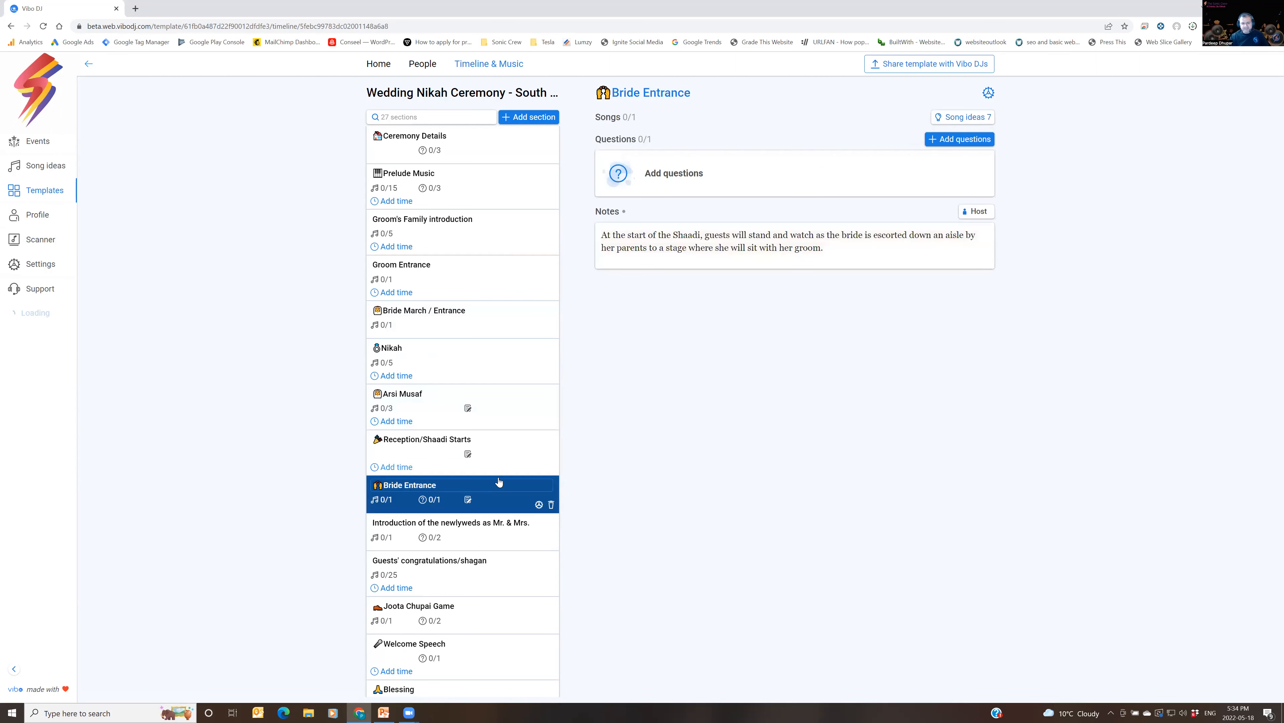
pyautogui.scroll(-3, 491, 495)
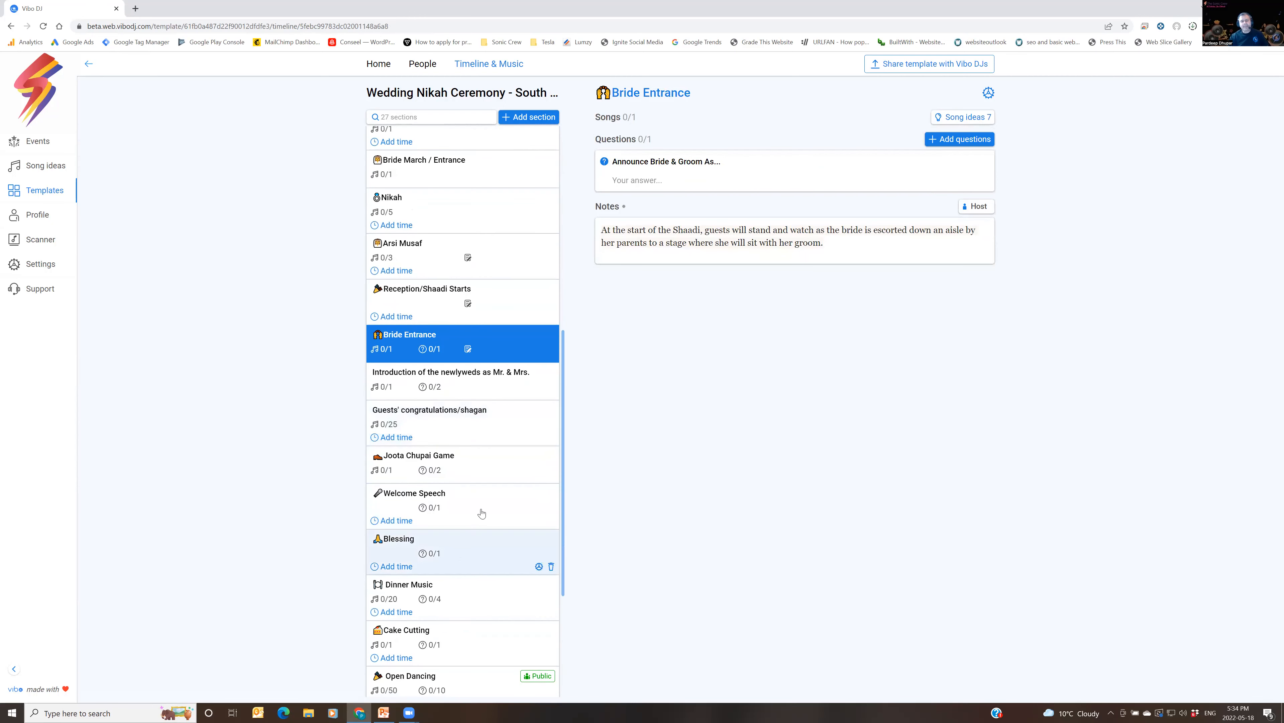
pyautogui.click(464, 376)
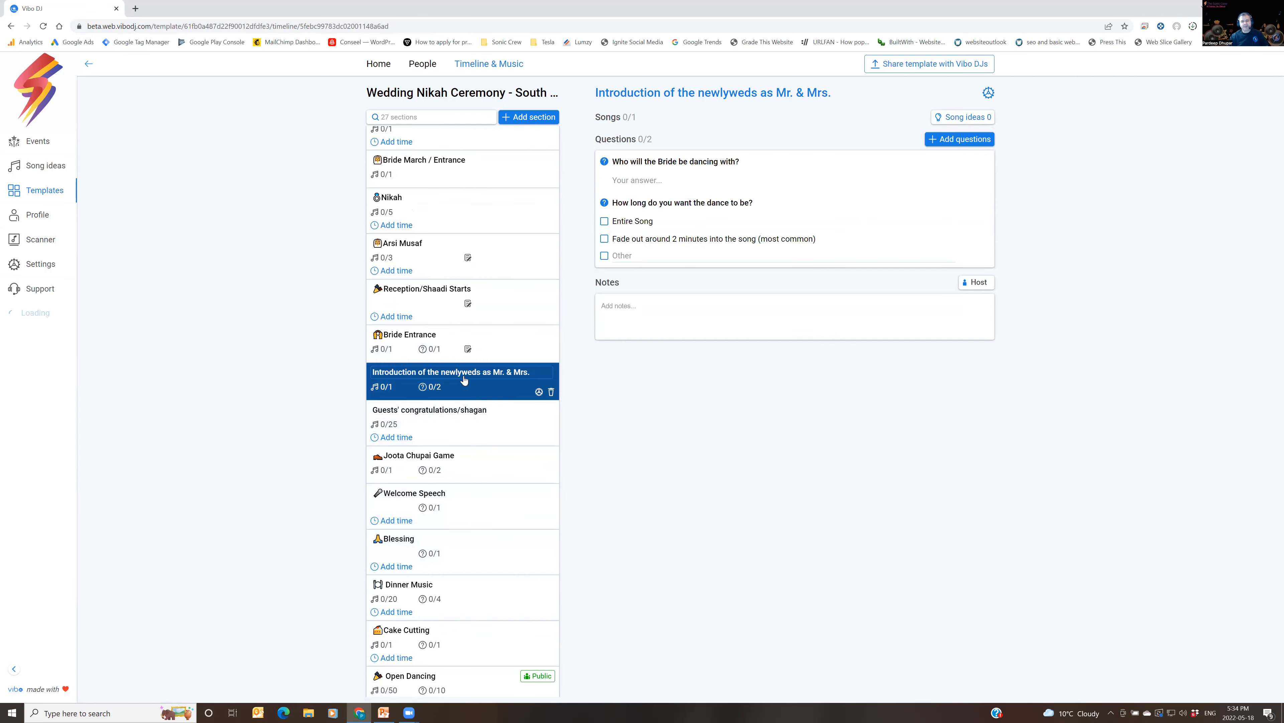
pyautogui.click(458, 415)
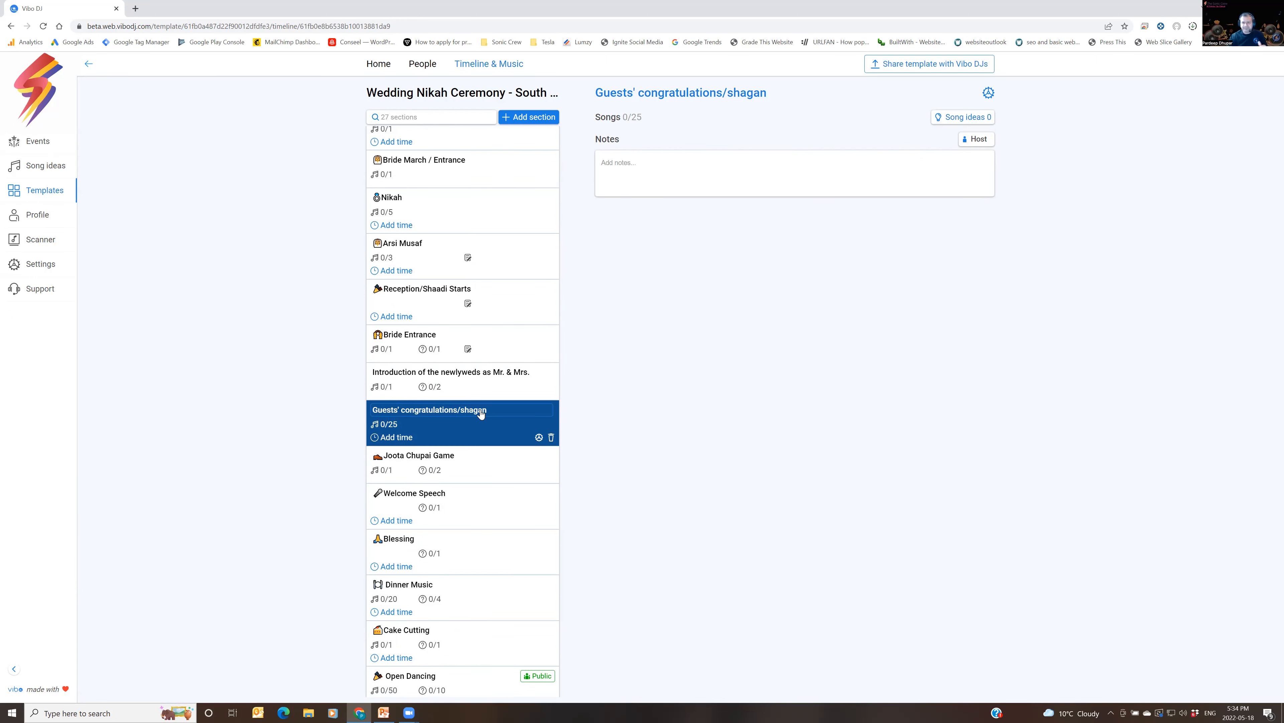
pyautogui.click(419, 459)
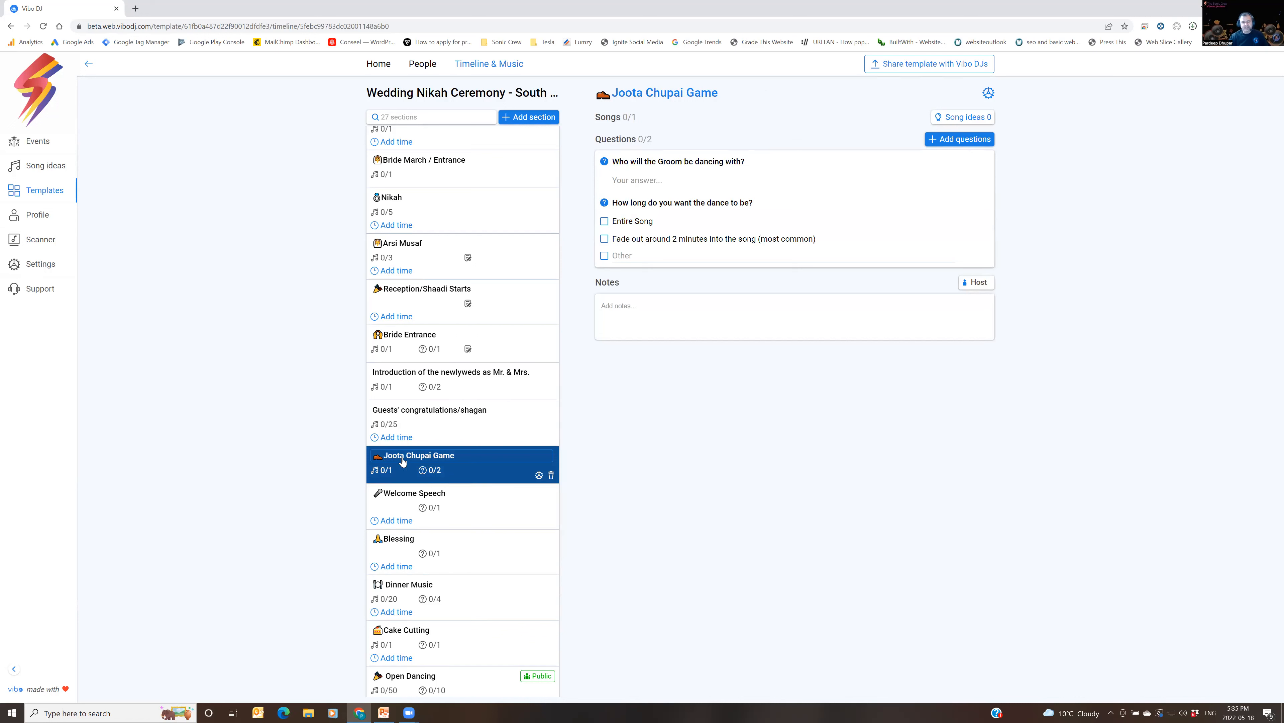
pyautogui.scroll(-2, 458, 463)
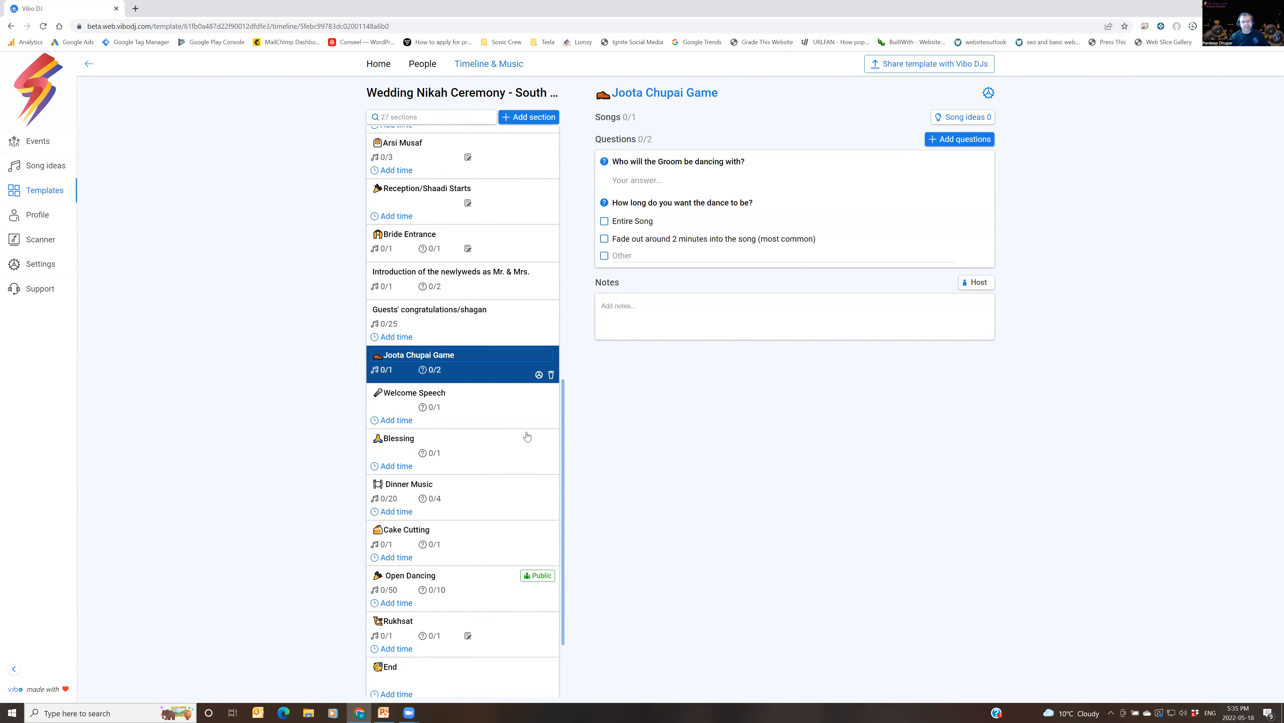
pyautogui.click(450, 402)
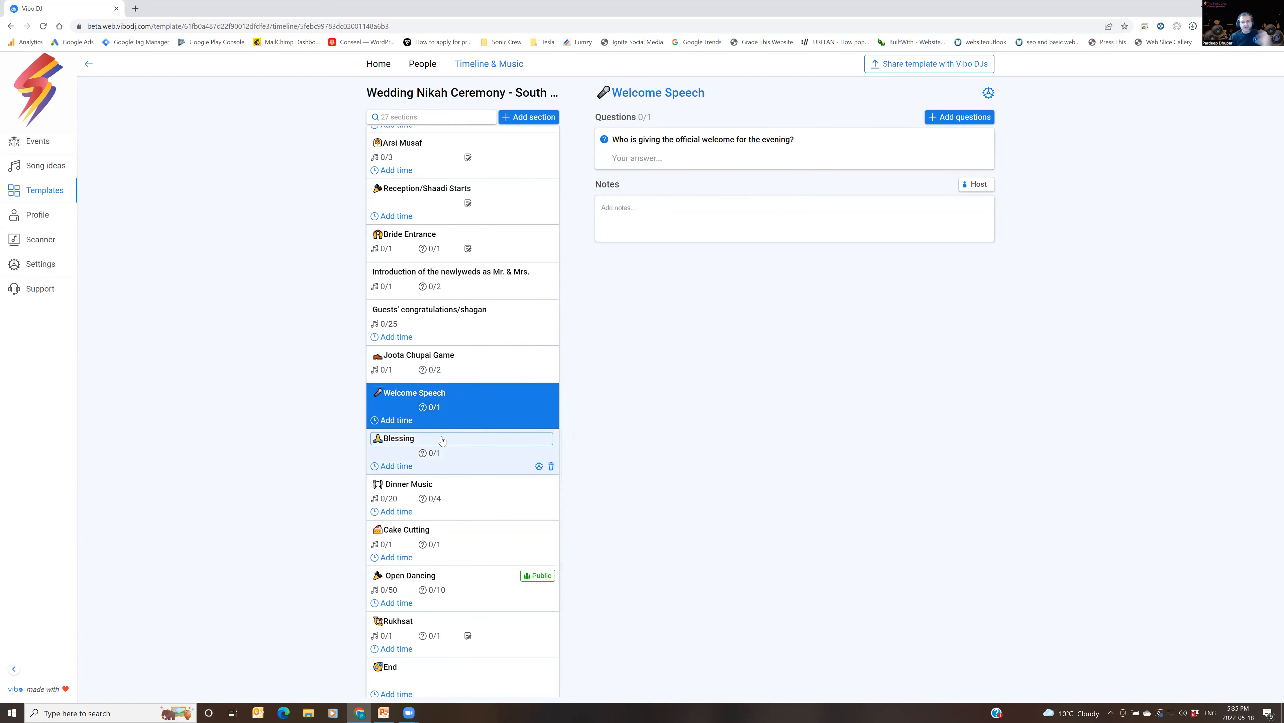
pyautogui.scroll(-2, 443, 438)
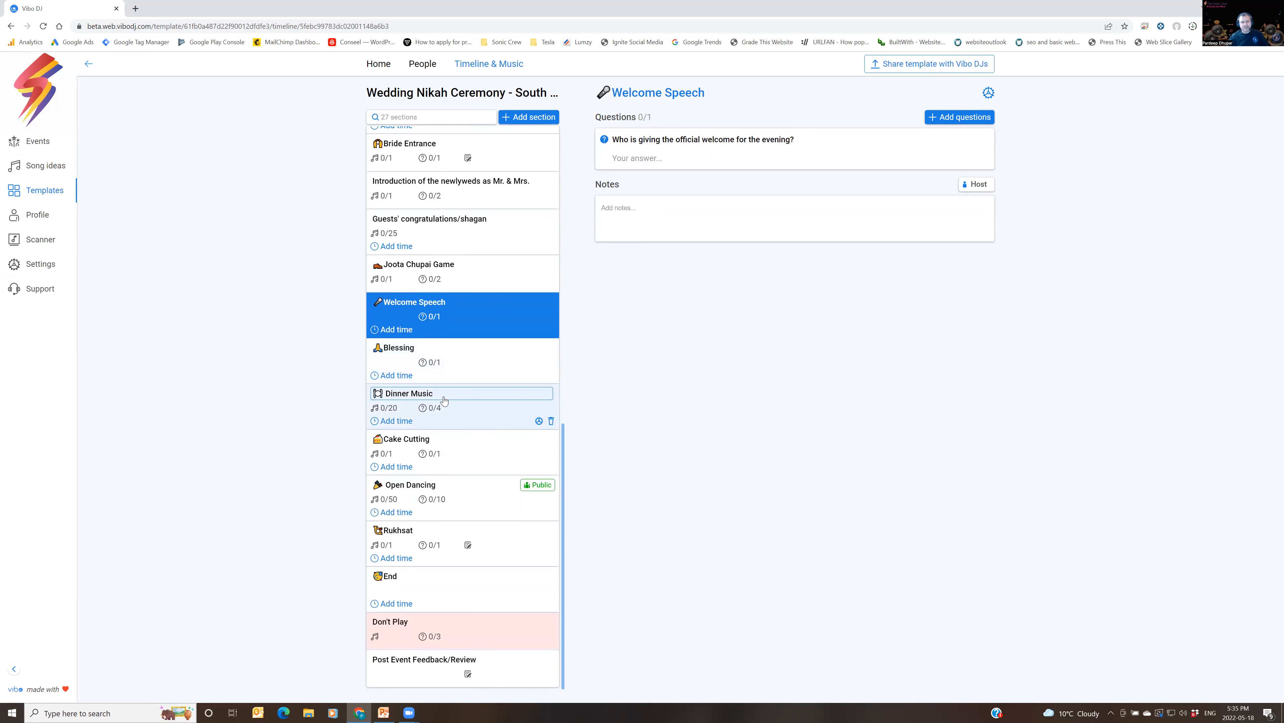
pyautogui.click(397, 531)
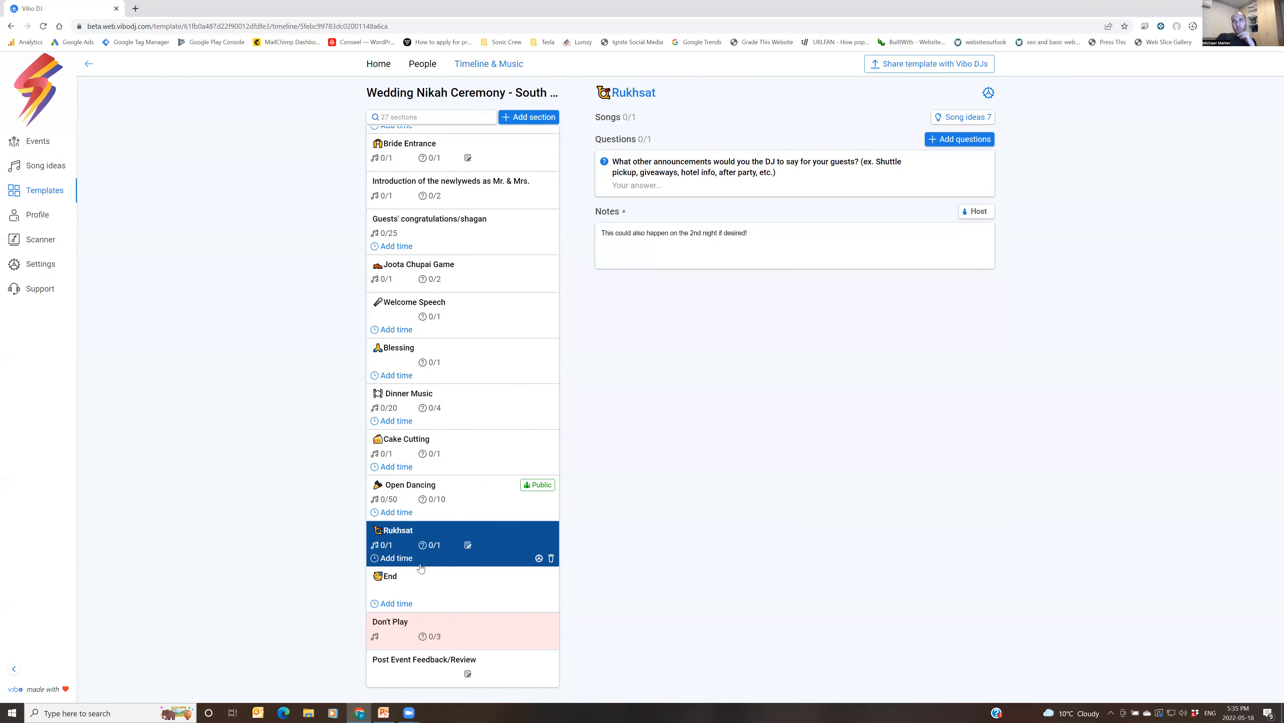
# Revisit the Nikah template's earlier sections: Barat, Groom's Family introduction, Nikah, Arsi Musaf and Reception/Shaadi Starts.
pyautogui.scroll(5, 452, 497)
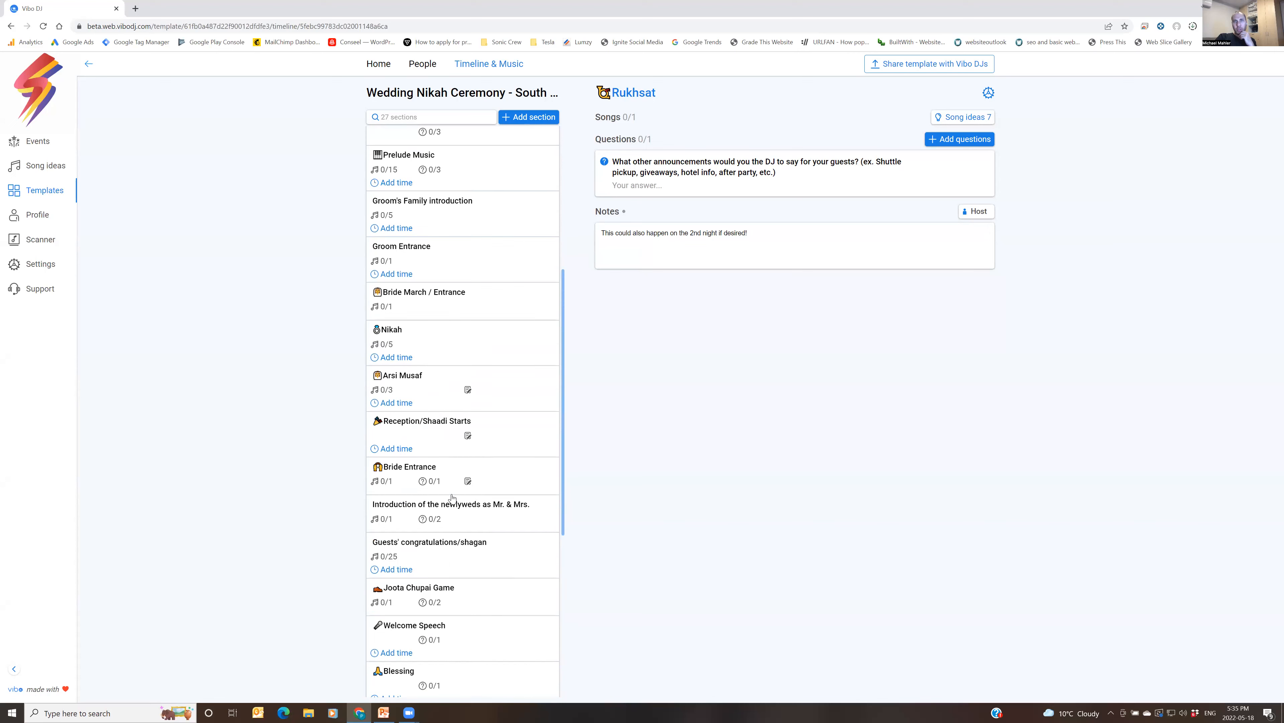
pyautogui.scroll(4, 458, 263)
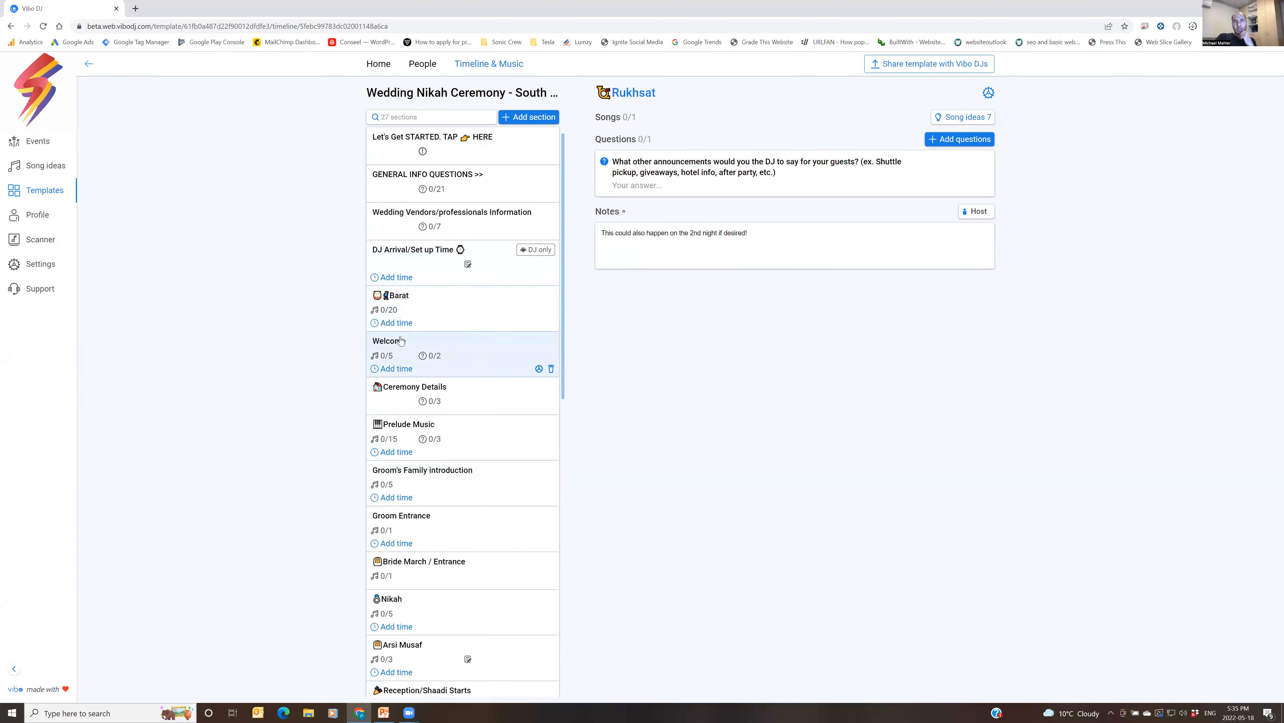
pyautogui.click(397, 301)
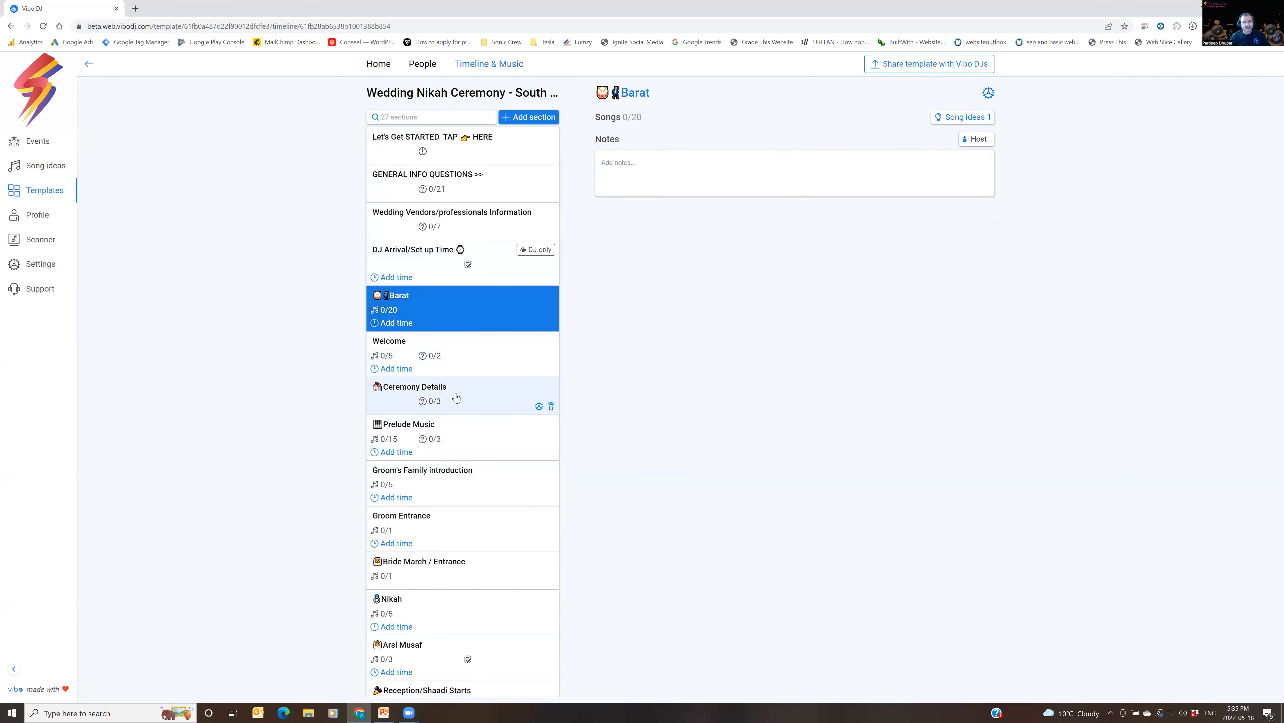
pyautogui.click(421, 471)
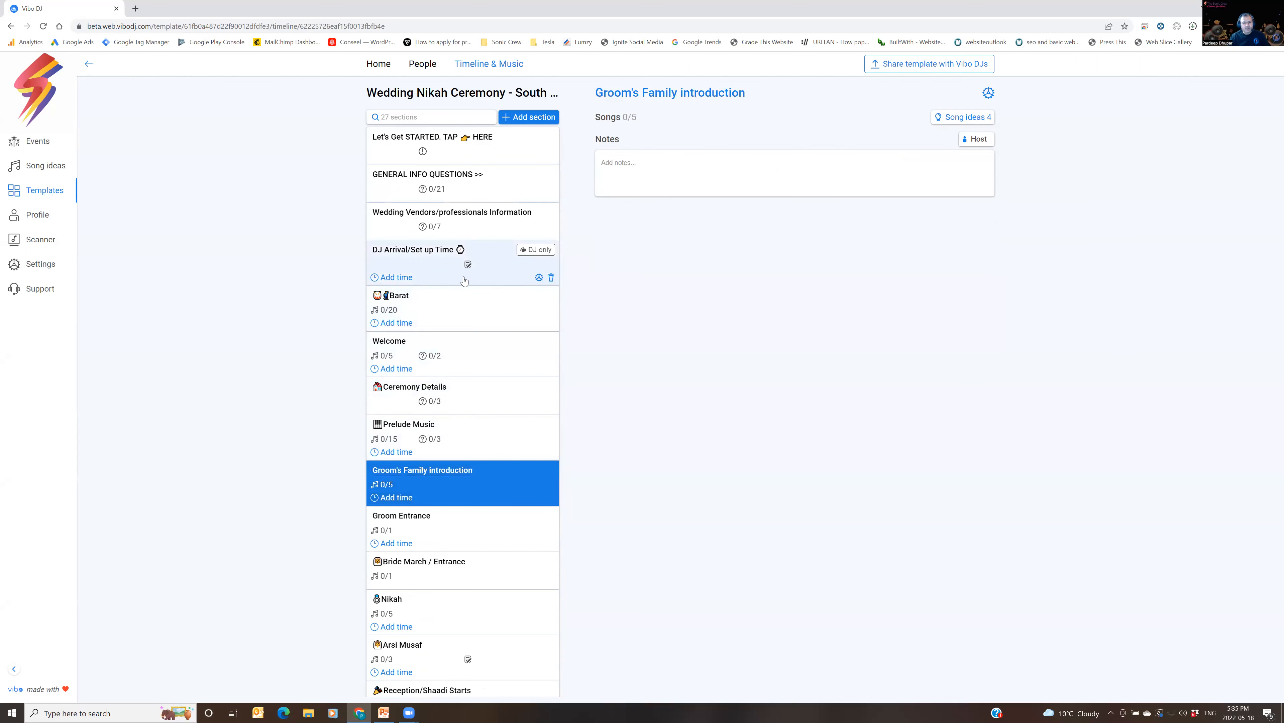
pyautogui.click(455, 301)
pyautogui.scroll(-2, 432, 524)
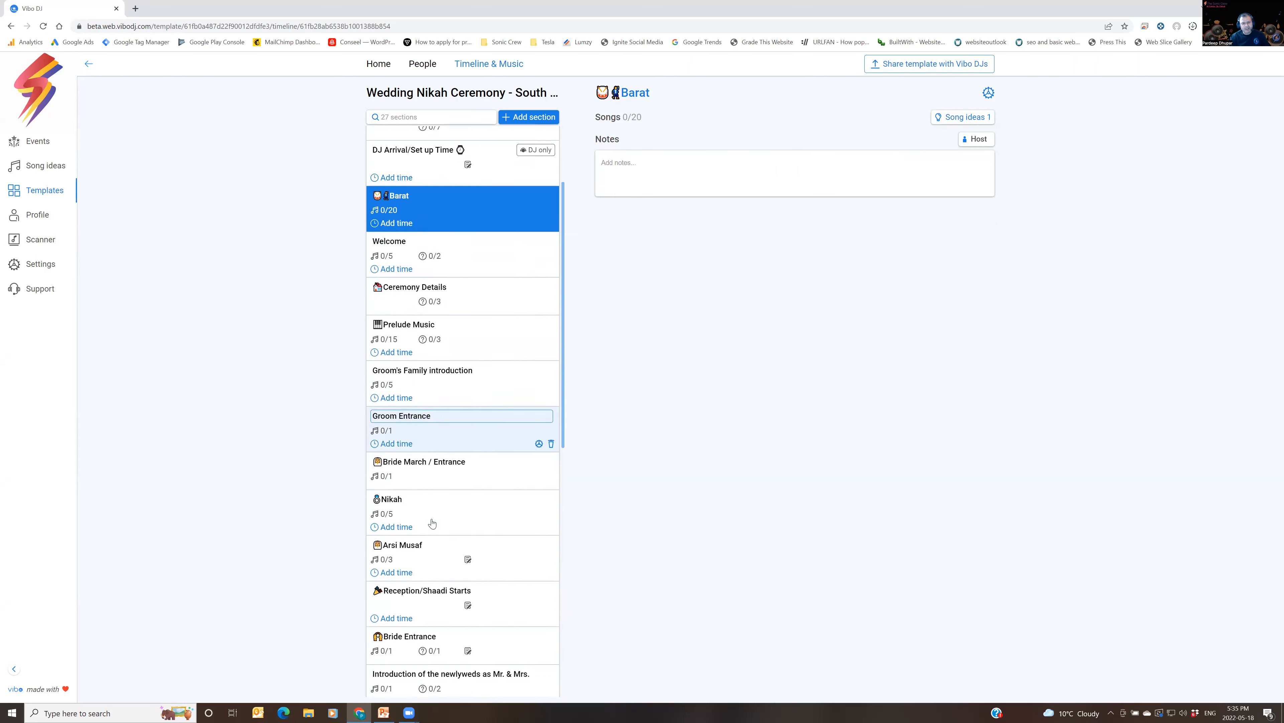
pyautogui.scroll(-1, 432, 523)
pyautogui.click(459, 450)
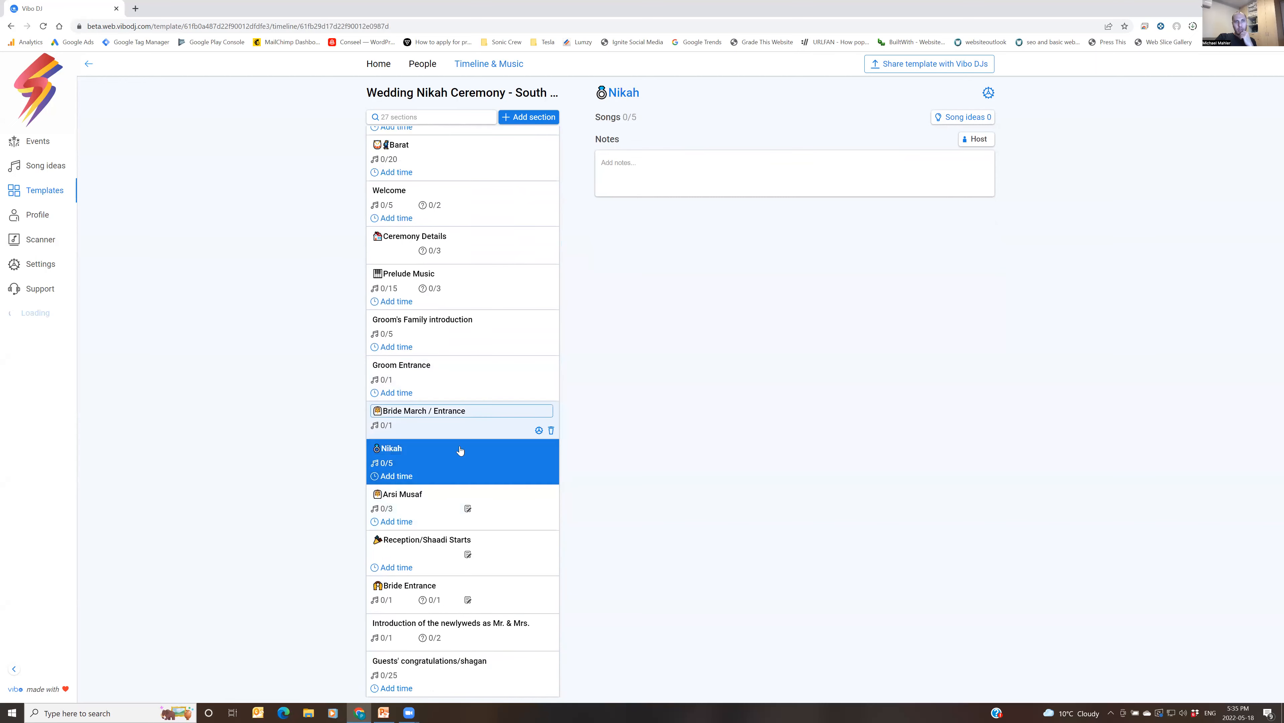
pyautogui.click(425, 508)
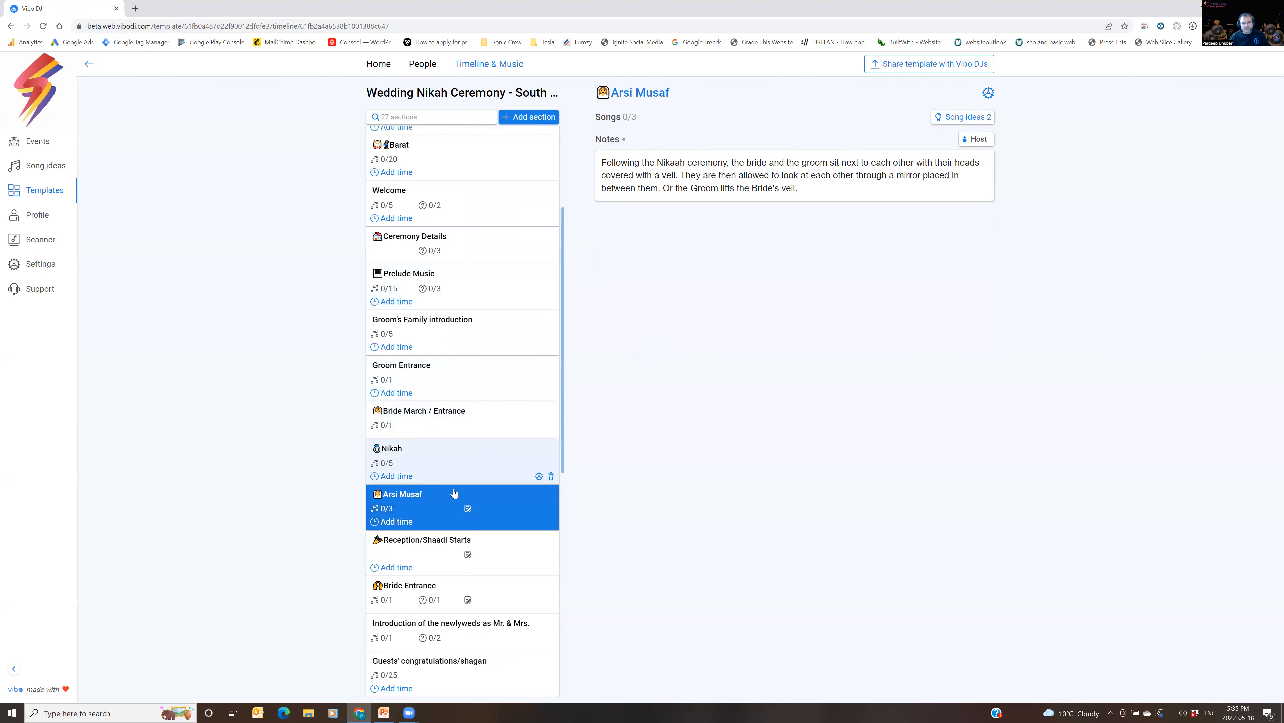
pyautogui.scroll(-1, 454, 493)
pyautogui.click(412, 493)
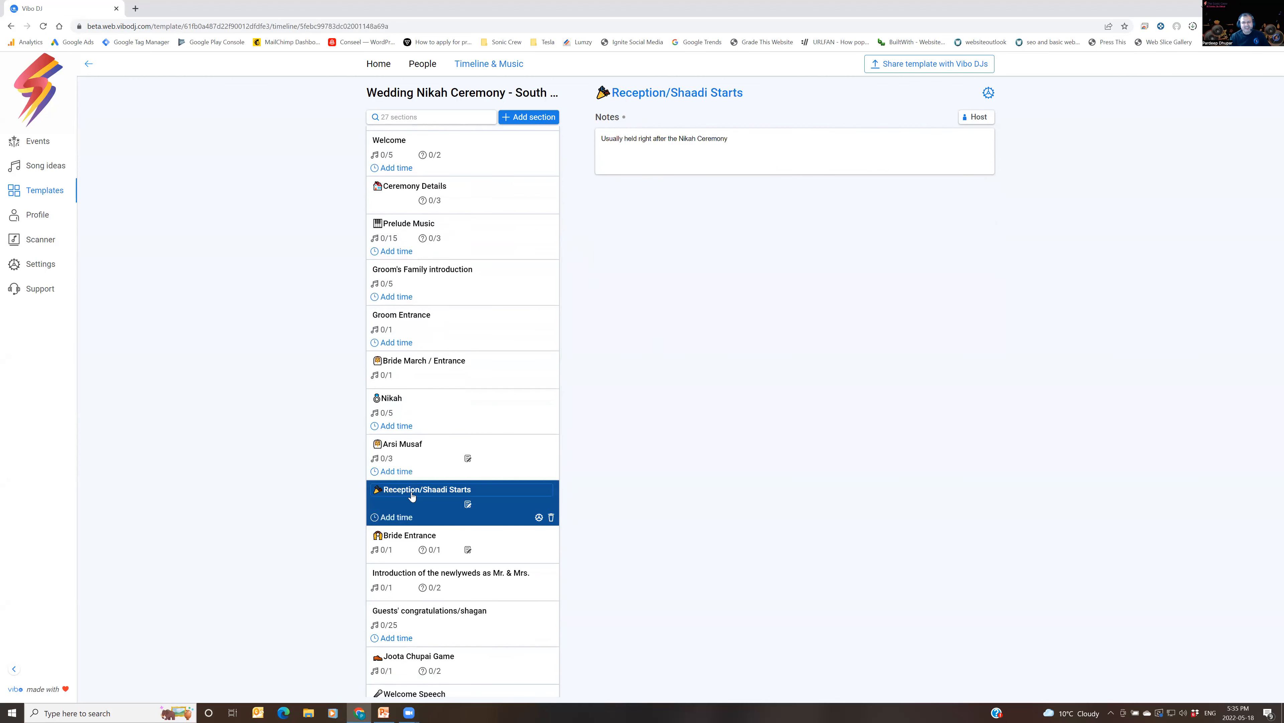
# Revisit the newlyweds' introduction, Guests' congratulations/shagan, Joota Chupai Game and Welcome Speech sections.
pyautogui.scroll(-1, 413, 503)
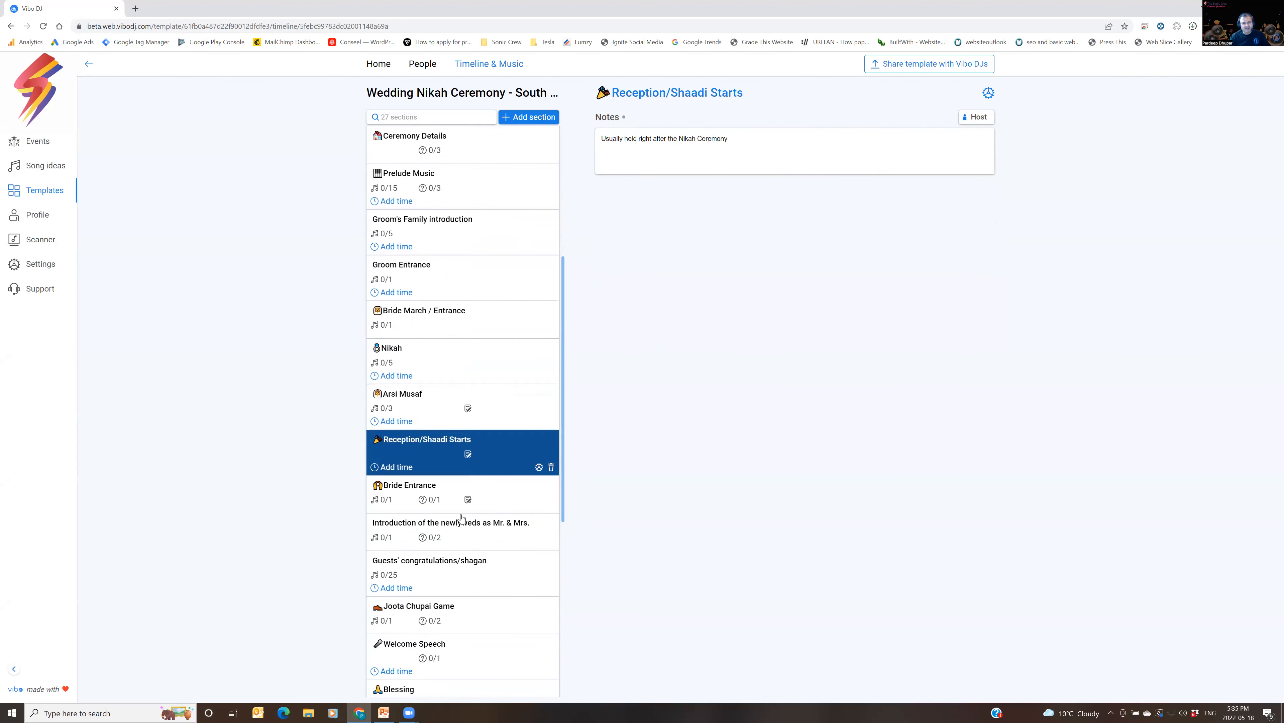
pyautogui.click(411, 527)
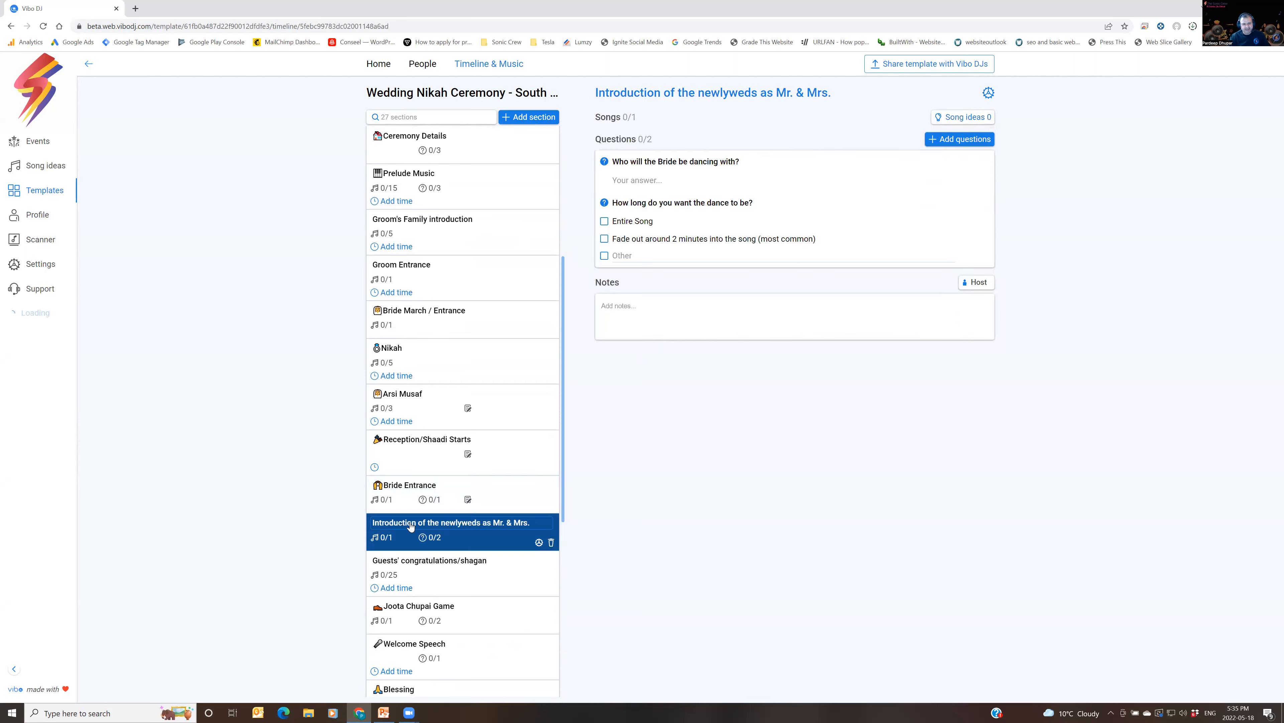
pyautogui.click(405, 561)
pyautogui.scroll(-3, 410, 531)
pyautogui.click(427, 458)
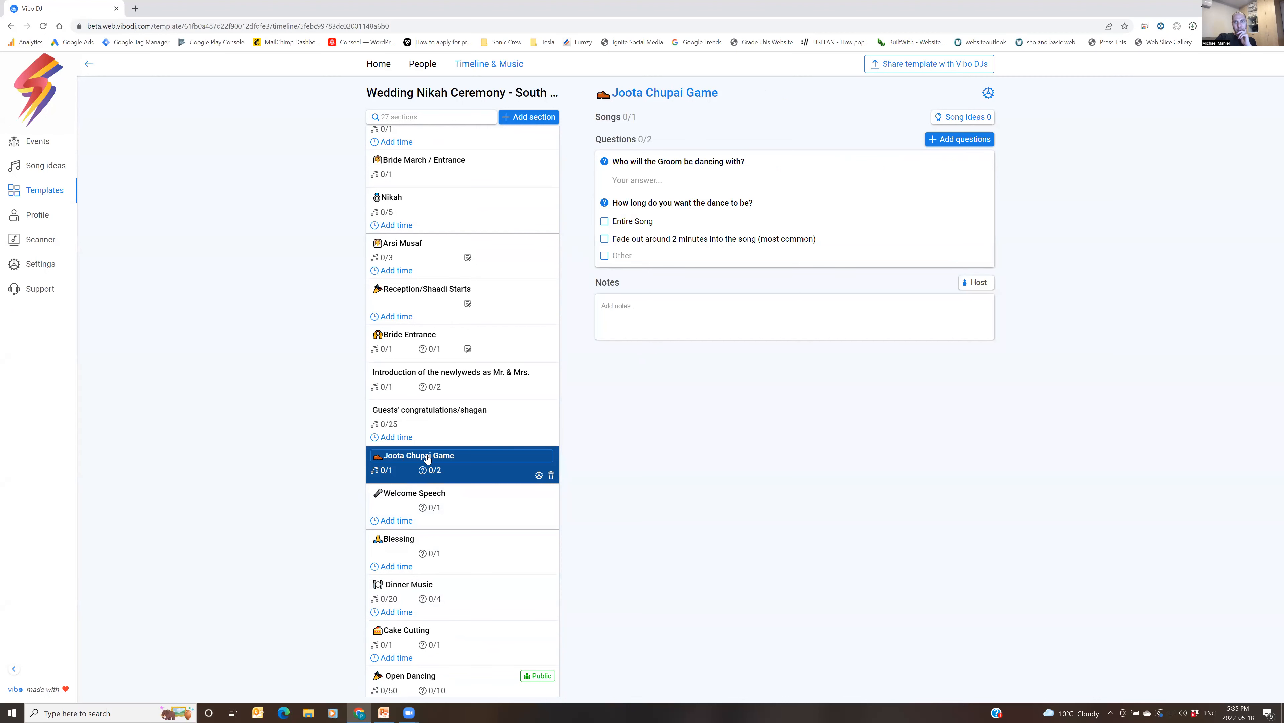
pyautogui.click(423, 499)
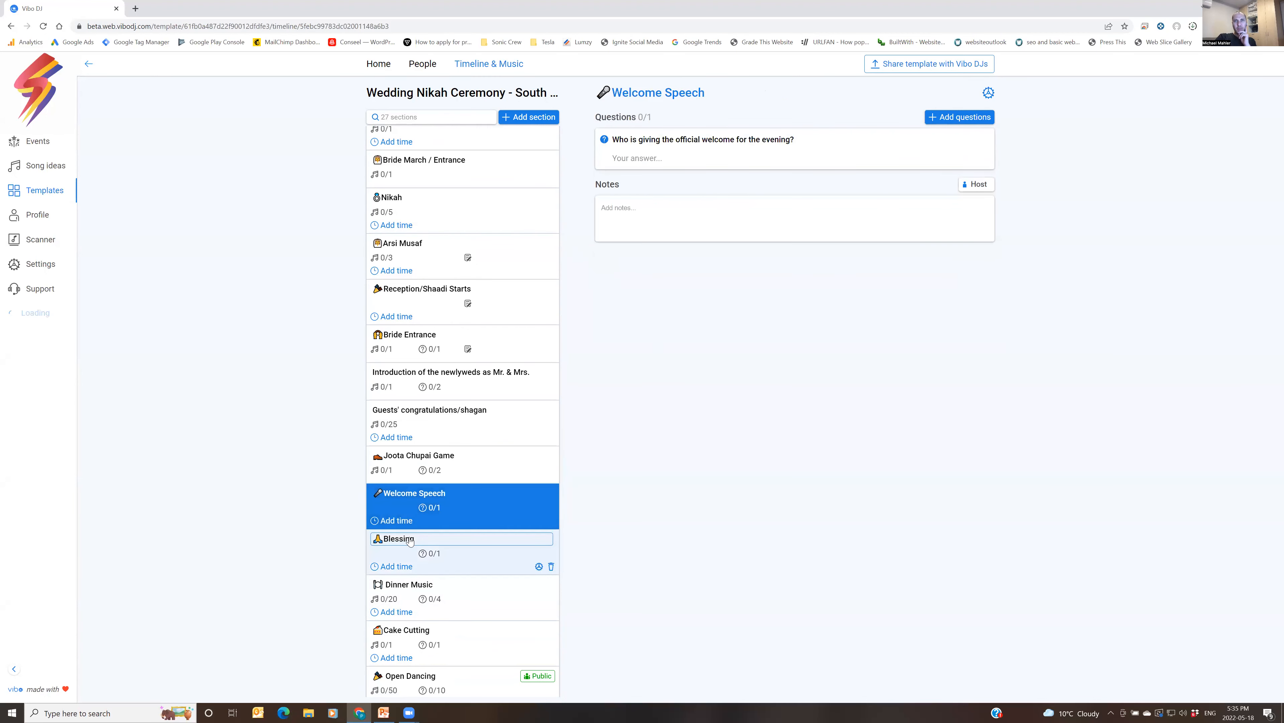
# Inspect the Barat section's settings and its section description field, and close them without changes.
pyautogui.scroll(7, 392, 418)
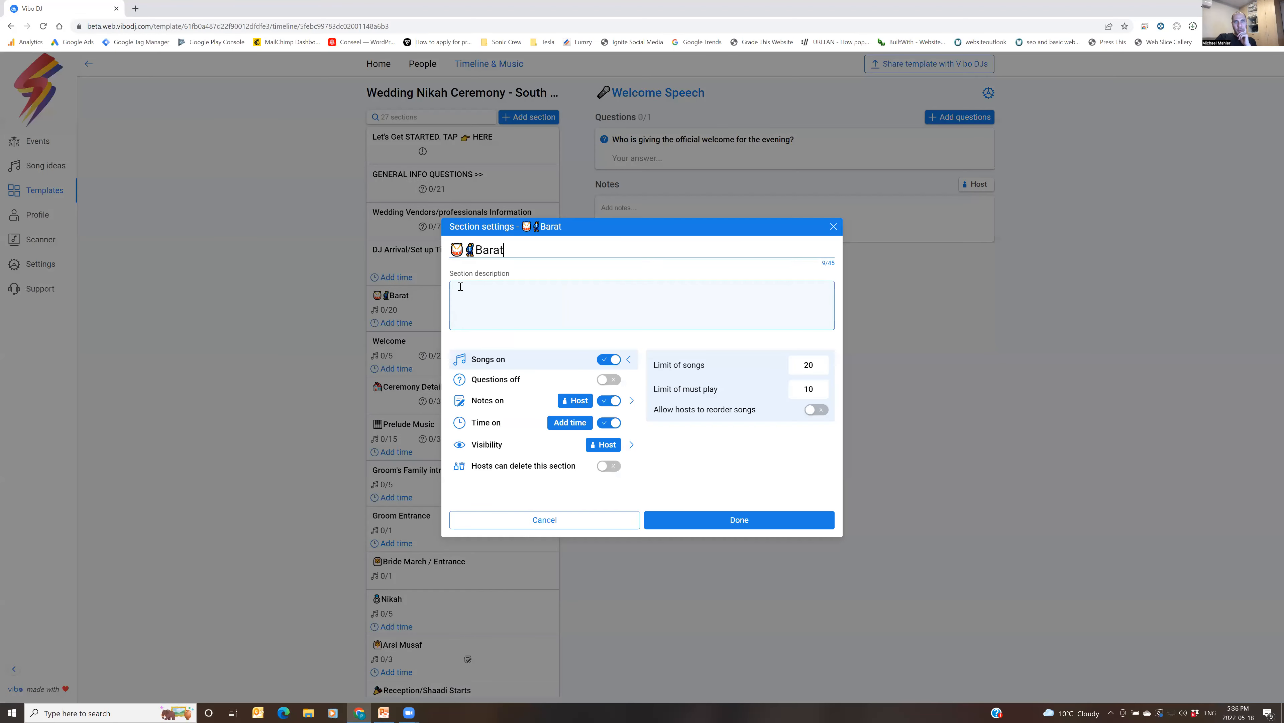
pyautogui.click(522, 291)
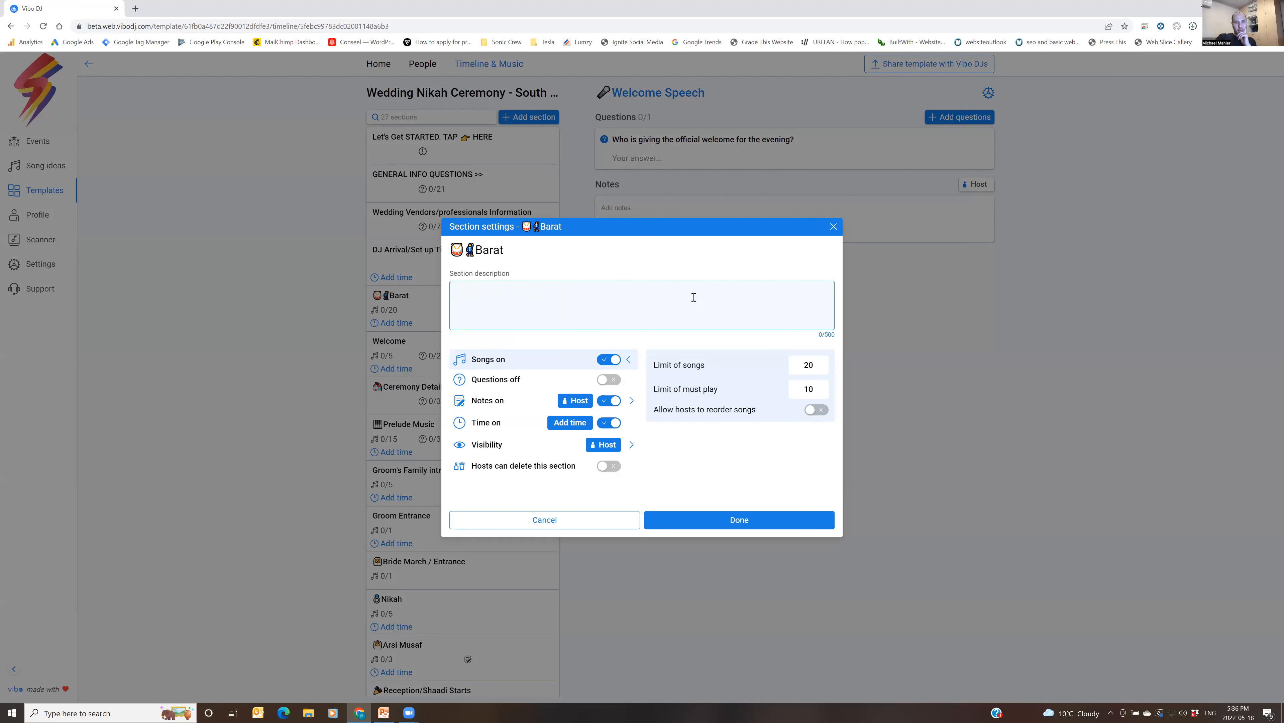
pyautogui.click(833, 227)
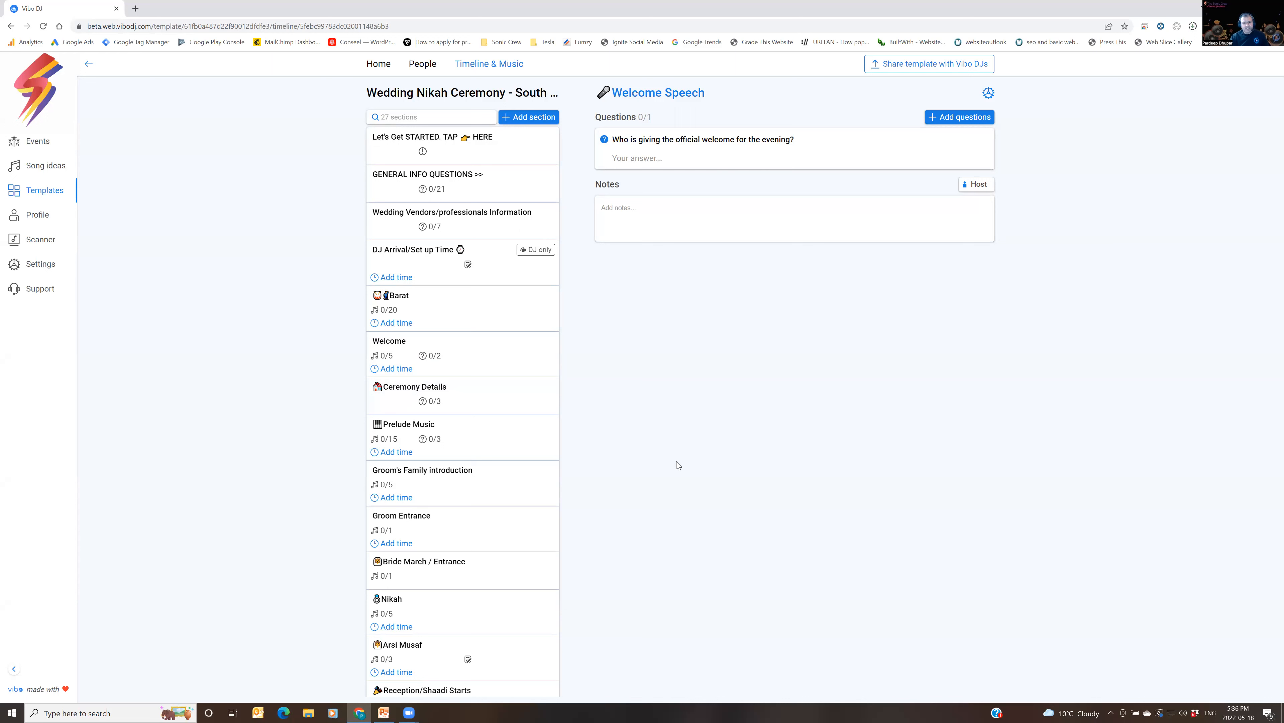
# Skim the Nikah template's section list once more and show its options for sharing with Vibo DJs.
pyautogui.scroll(-10, 537, 498)
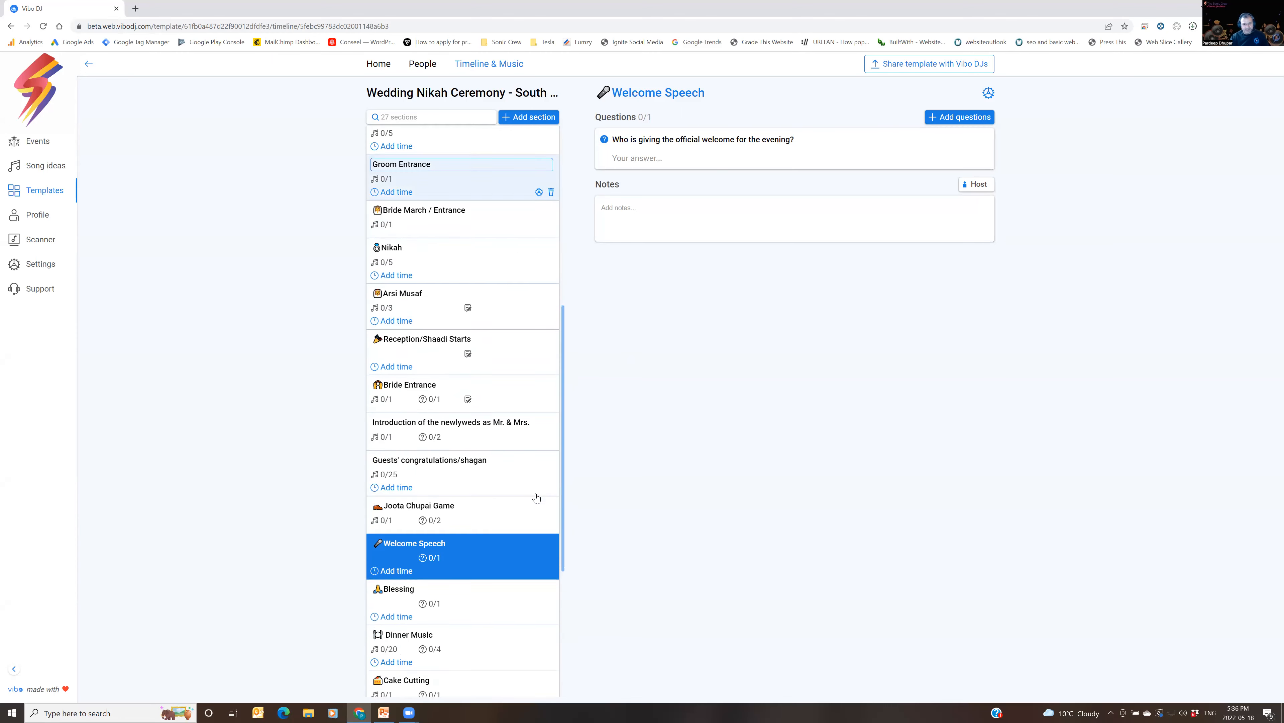
pyautogui.scroll(10, 536, 498)
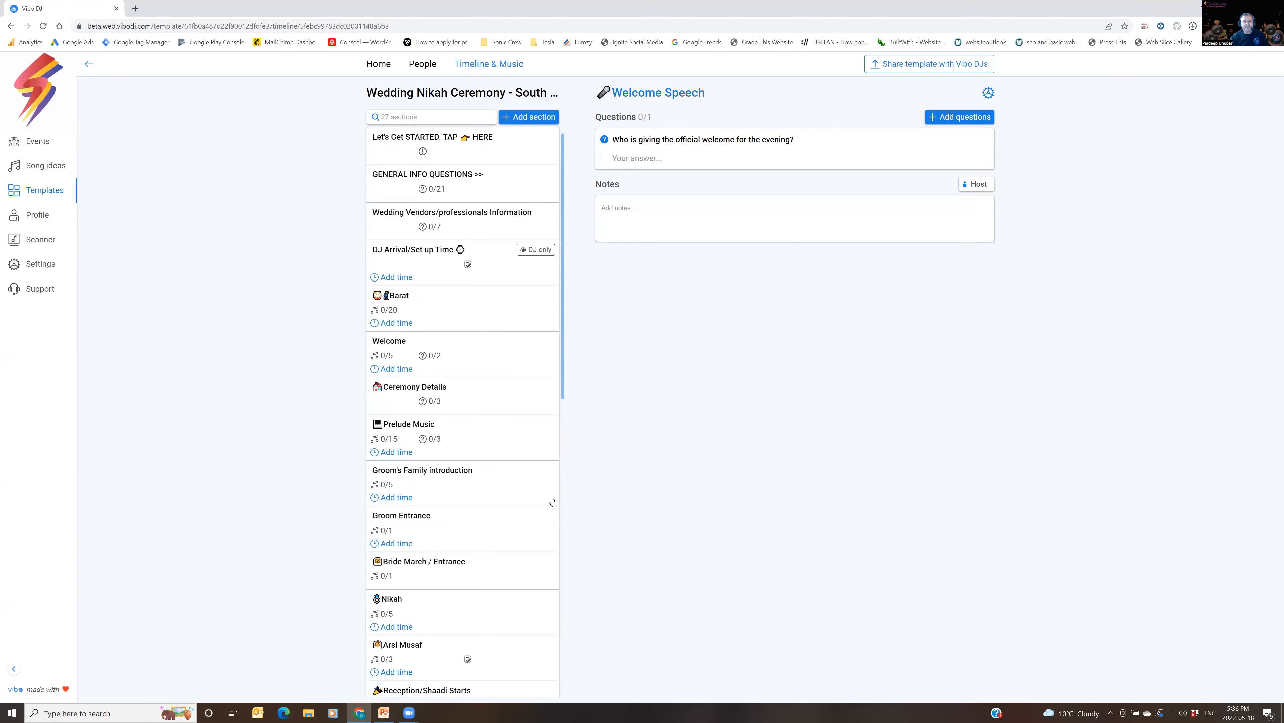
pyautogui.click(936, 68)
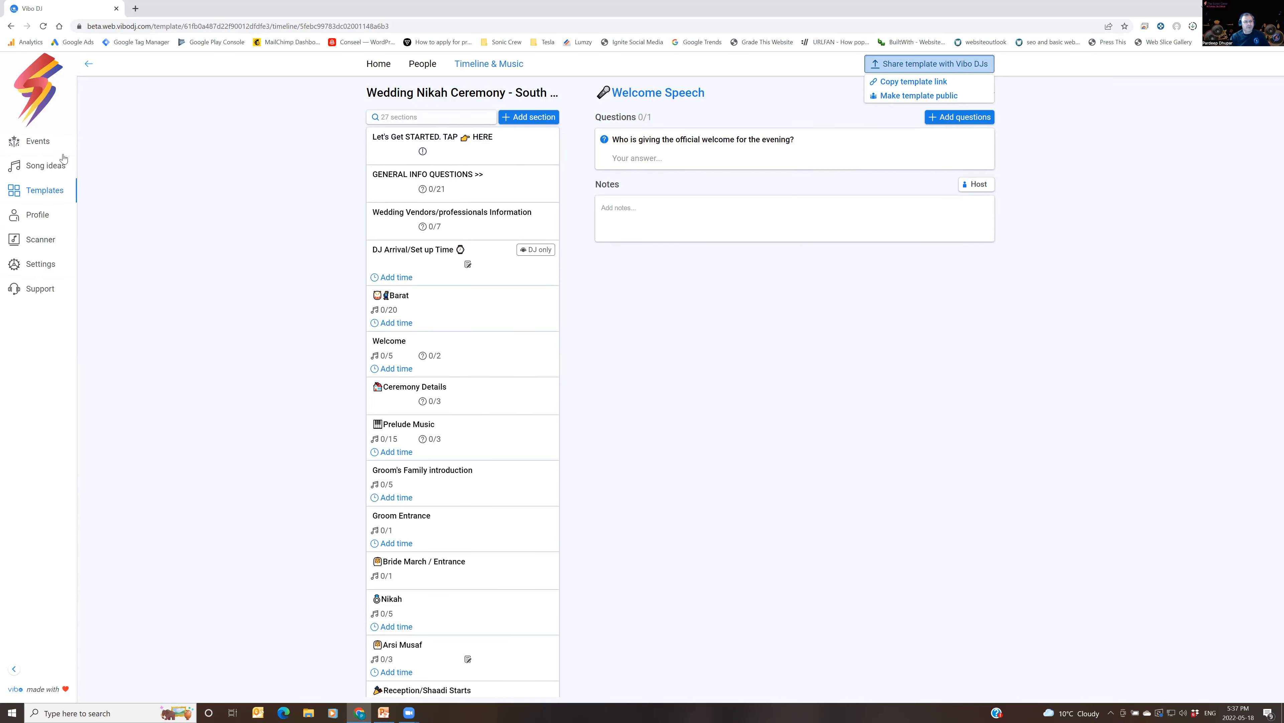
# Return to the template list and open the timeline and music of the Wedding Indian - Reception only template.
pyautogui.click(89, 64)
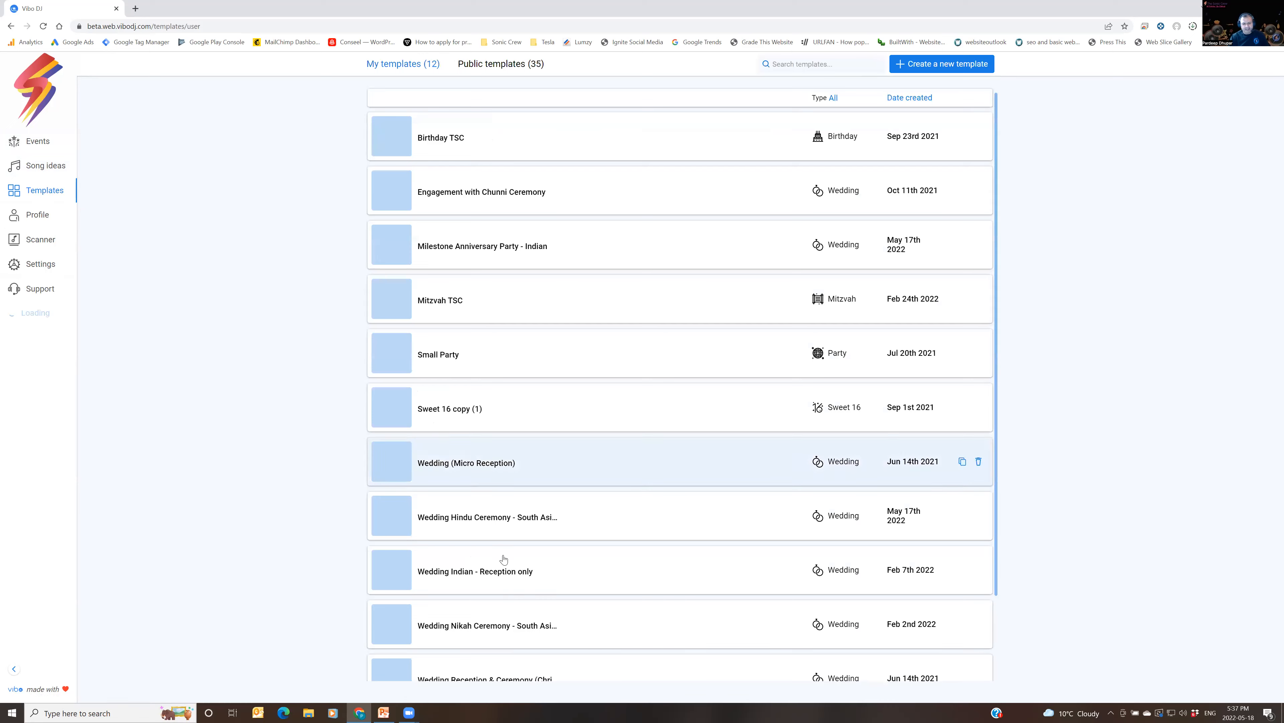
pyautogui.scroll(-2, 478, 506)
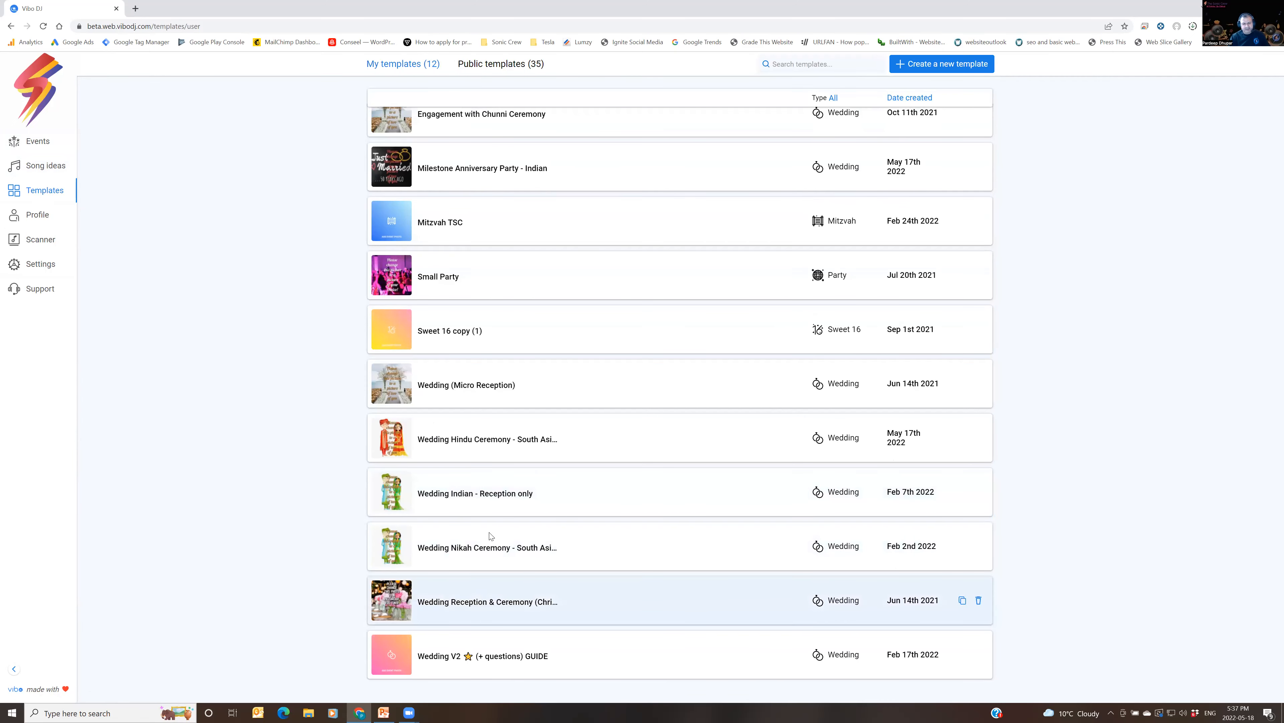
pyautogui.click(493, 496)
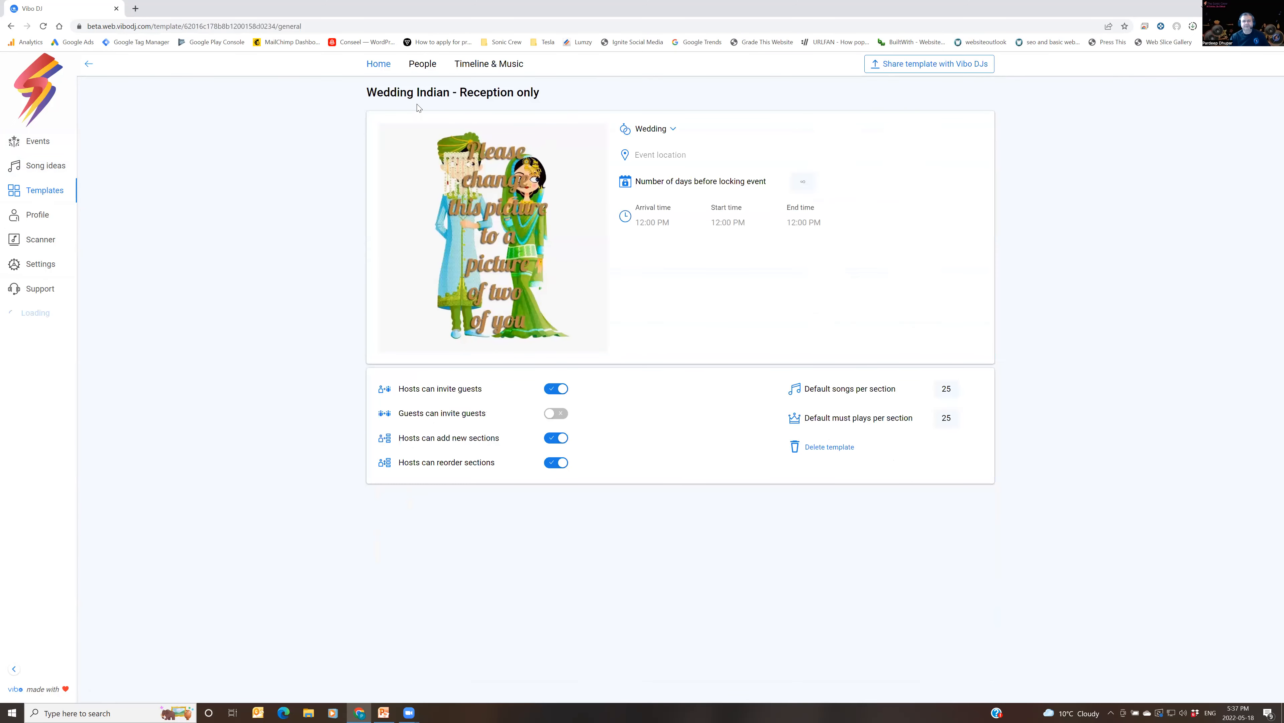
pyautogui.click(460, 67)
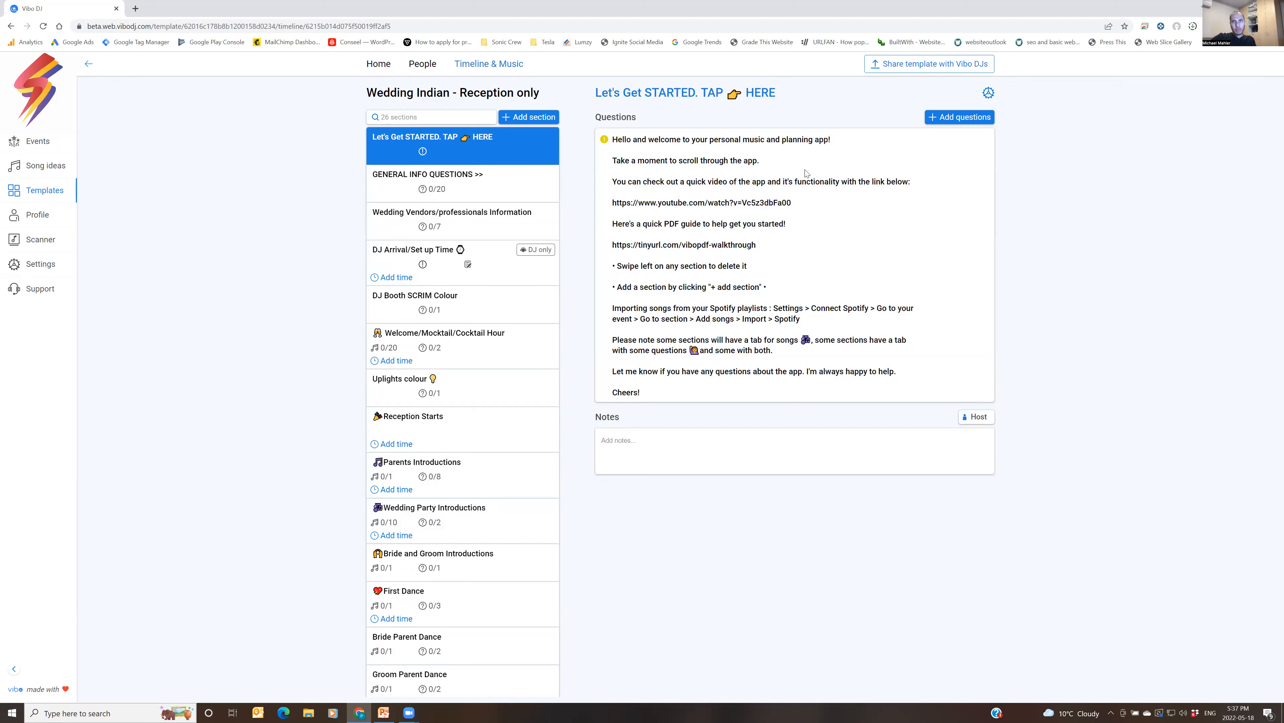
# Make the Wedding Indian - Reception only template public for Vibo DJs and return to the template list.
pyautogui.click(911, 66)
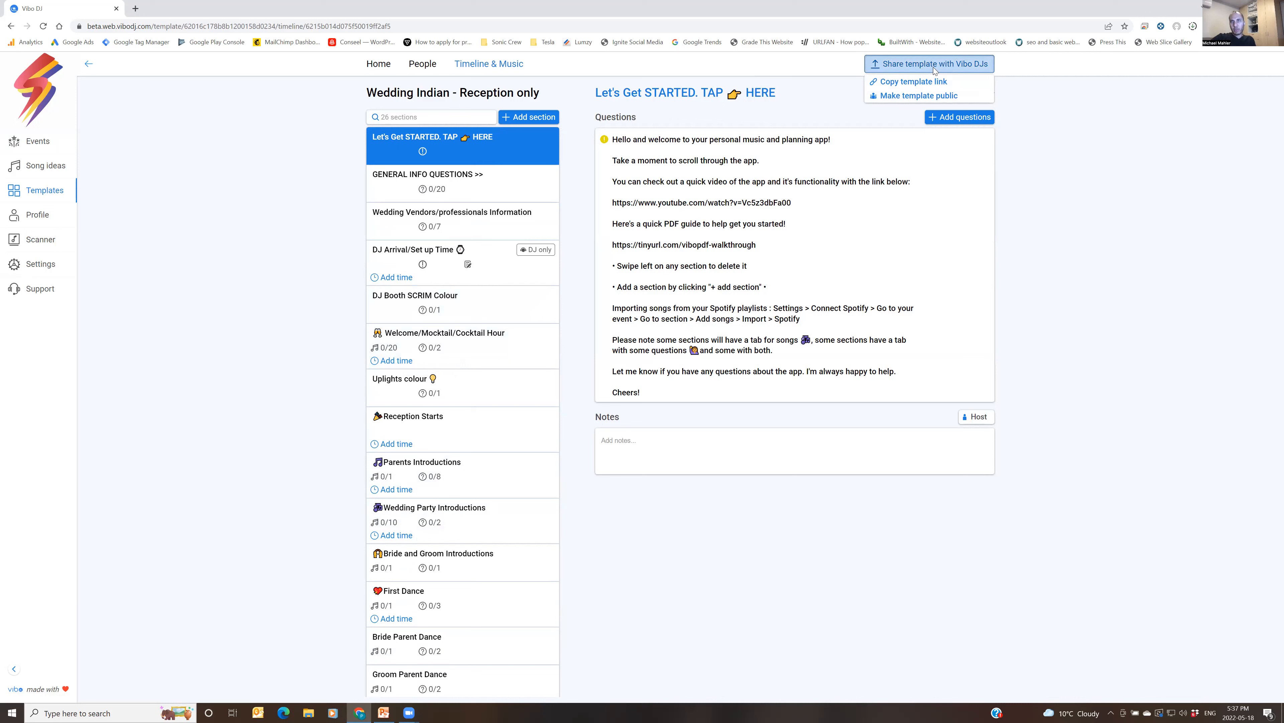
pyautogui.click(933, 98)
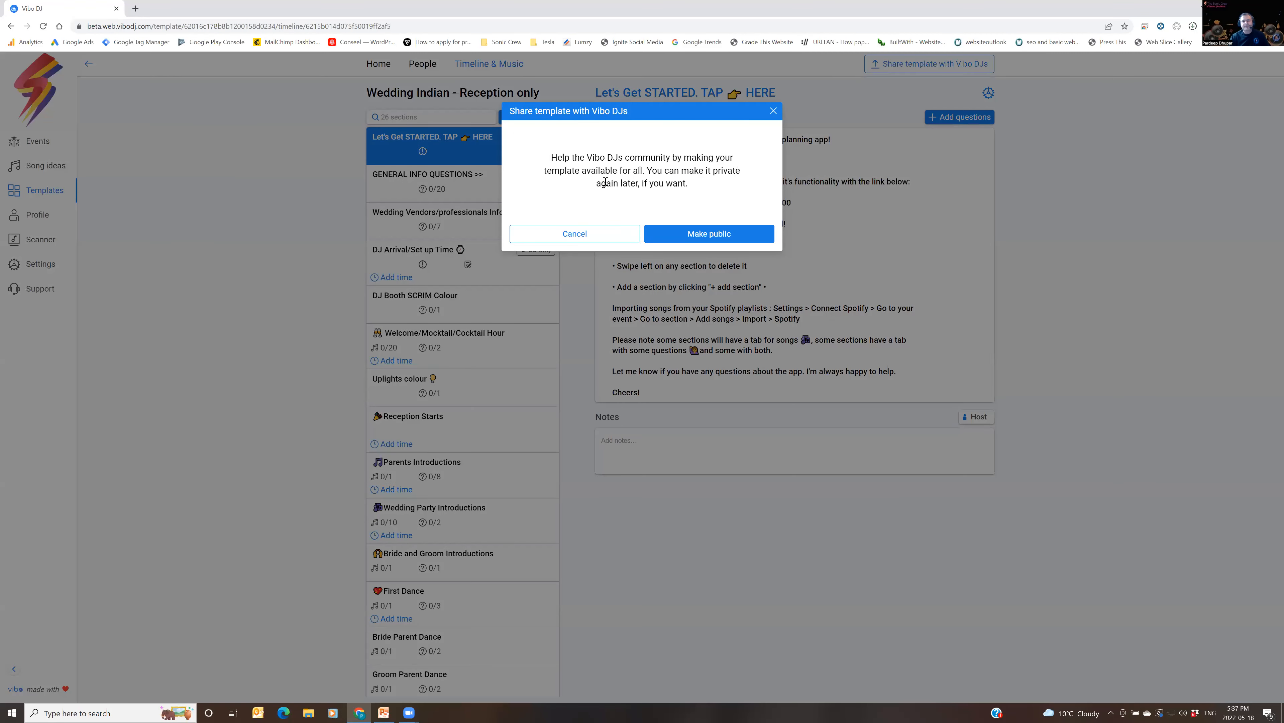
pyautogui.click(695, 233)
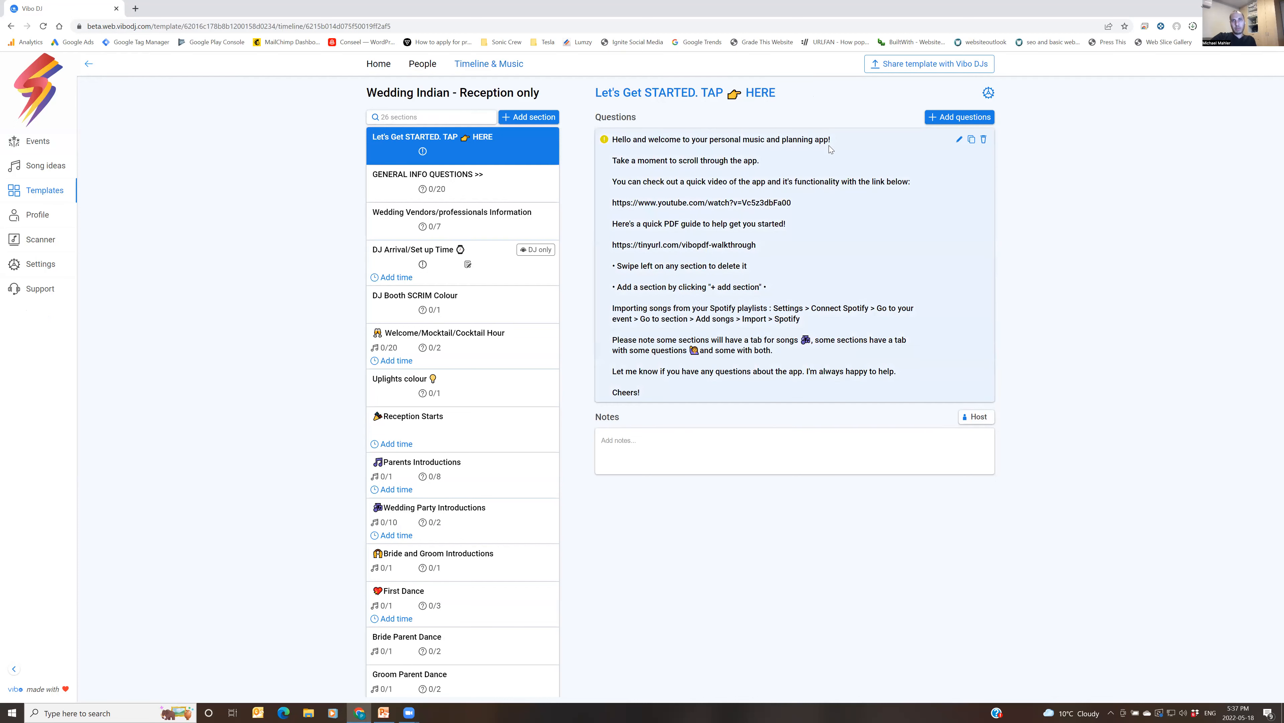
pyautogui.click(49, 197)
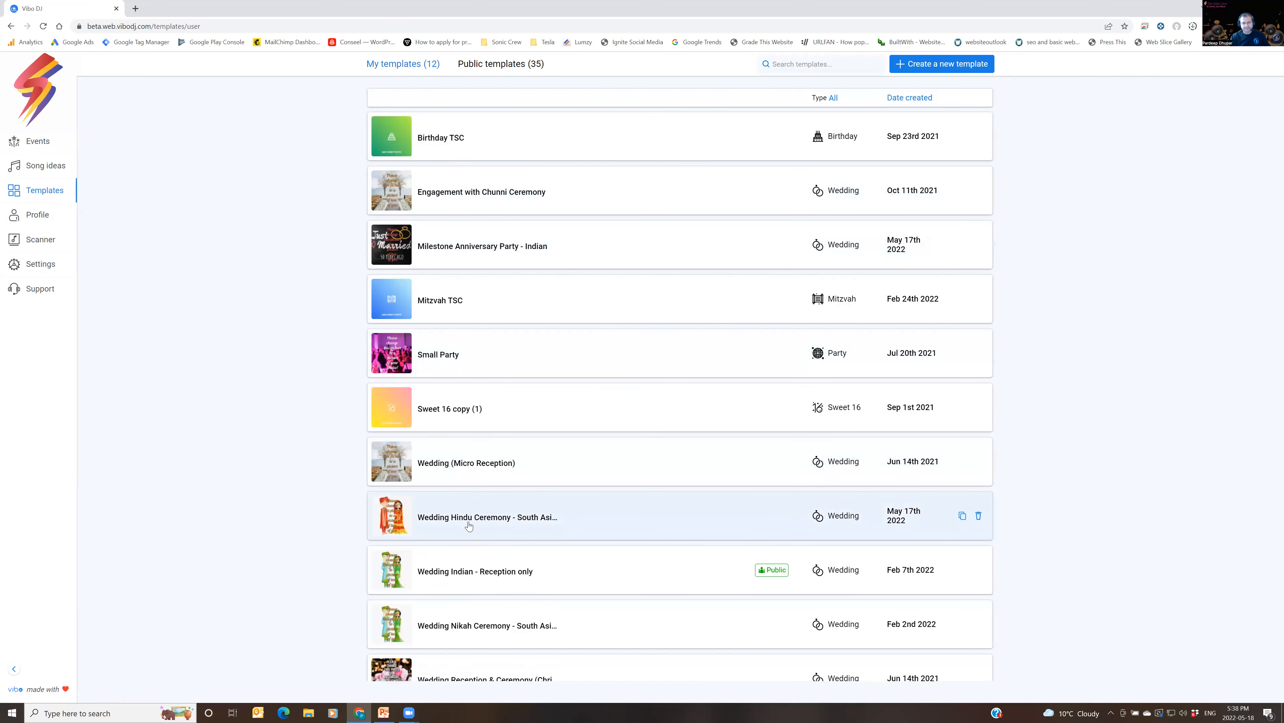
# Browse the list of public templates for the newly shared Indian reception template.
pyautogui.click(479, 68)
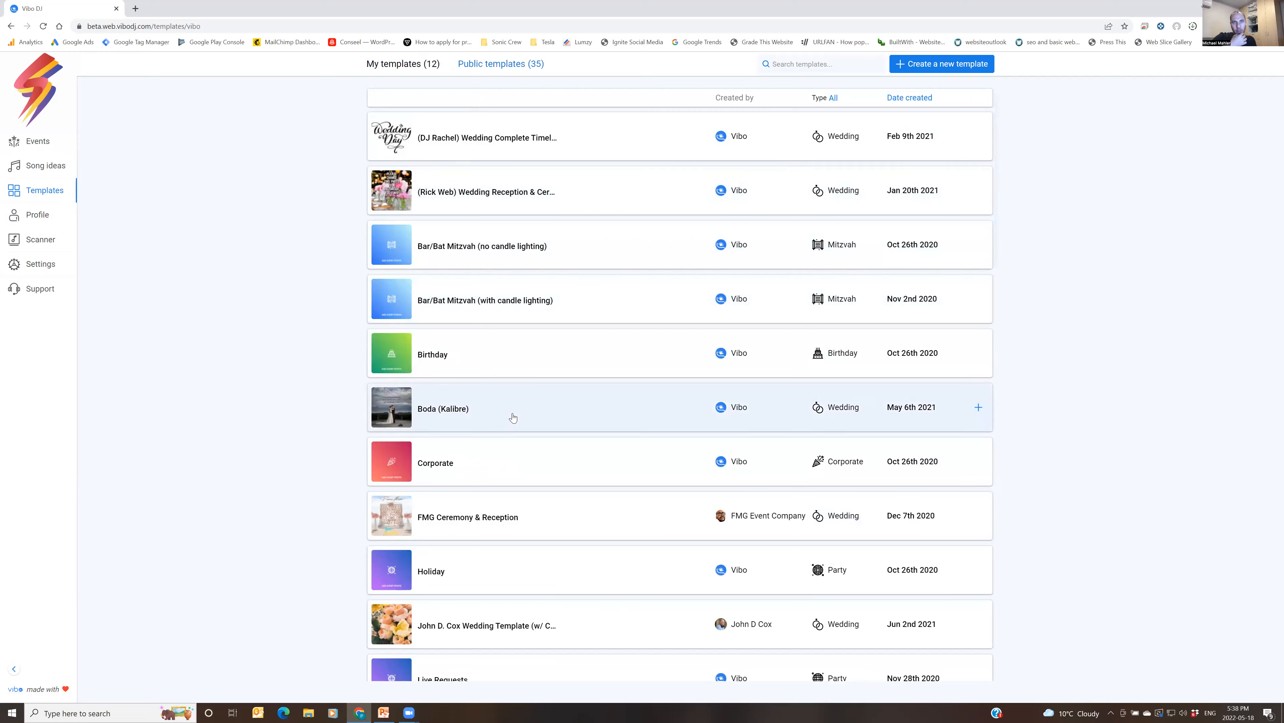
pyautogui.scroll(-5, 513, 418)
pyautogui.scroll(-12, 513, 419)
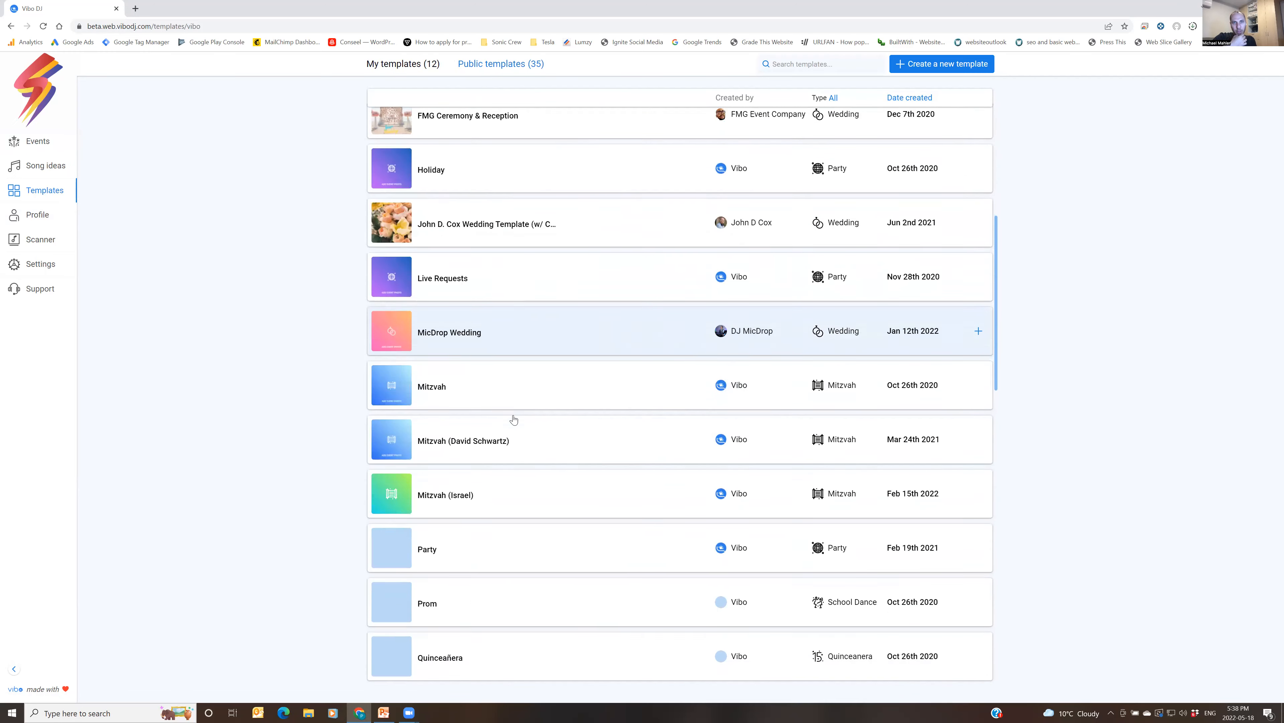
pyautogui.scroll(-8, 513, 418)
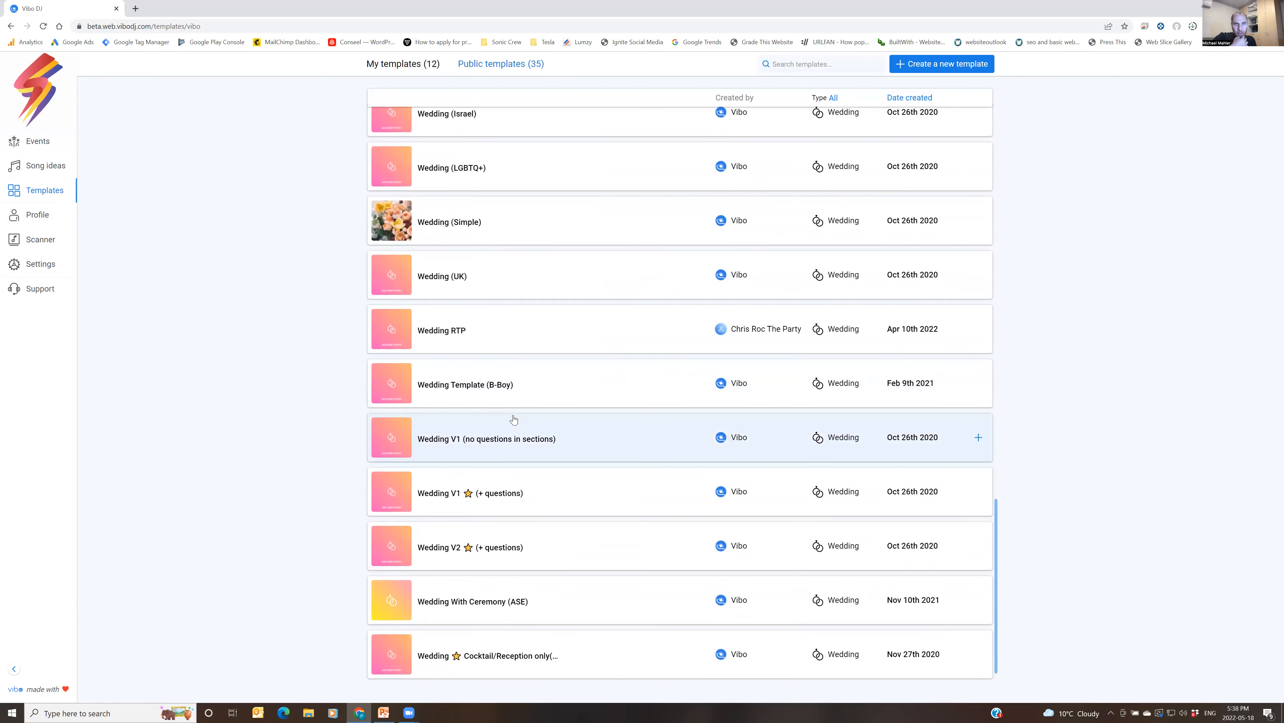
pyautogui.scroll(8, 513, 420)
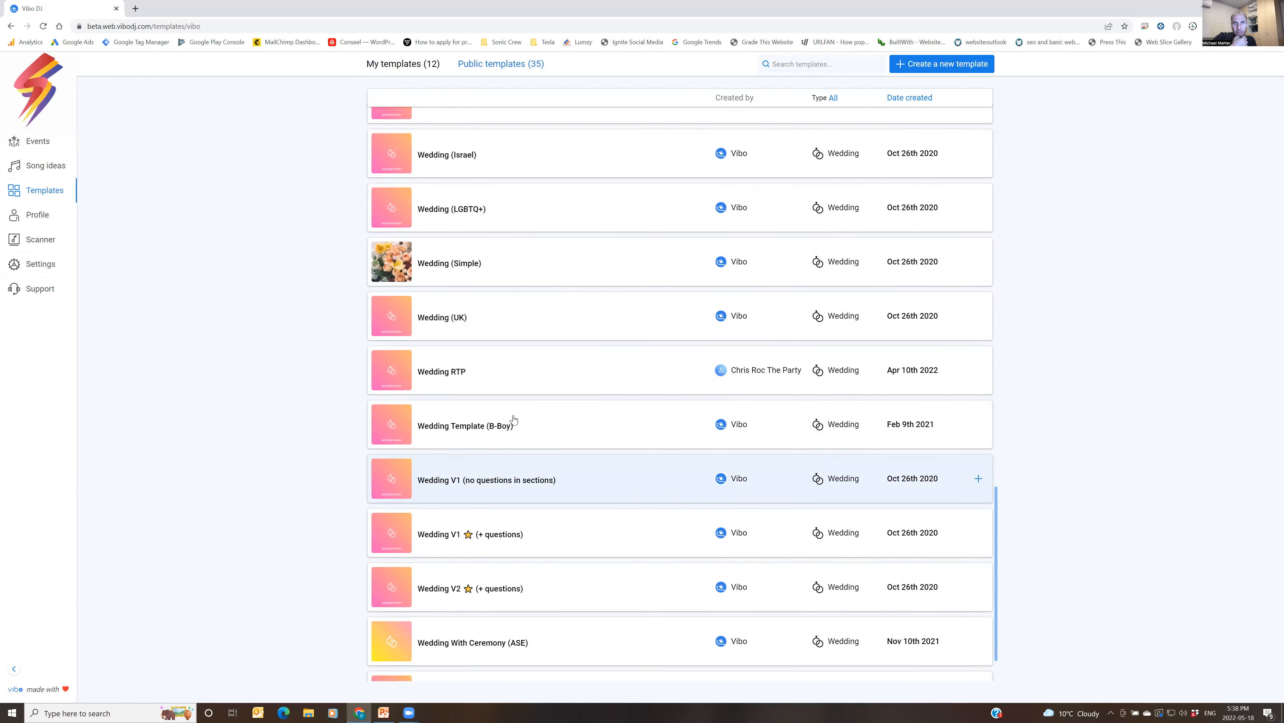
# Reload the public templates page and look through the whole list again for the shared template.
pyautogui.click(43, 26)
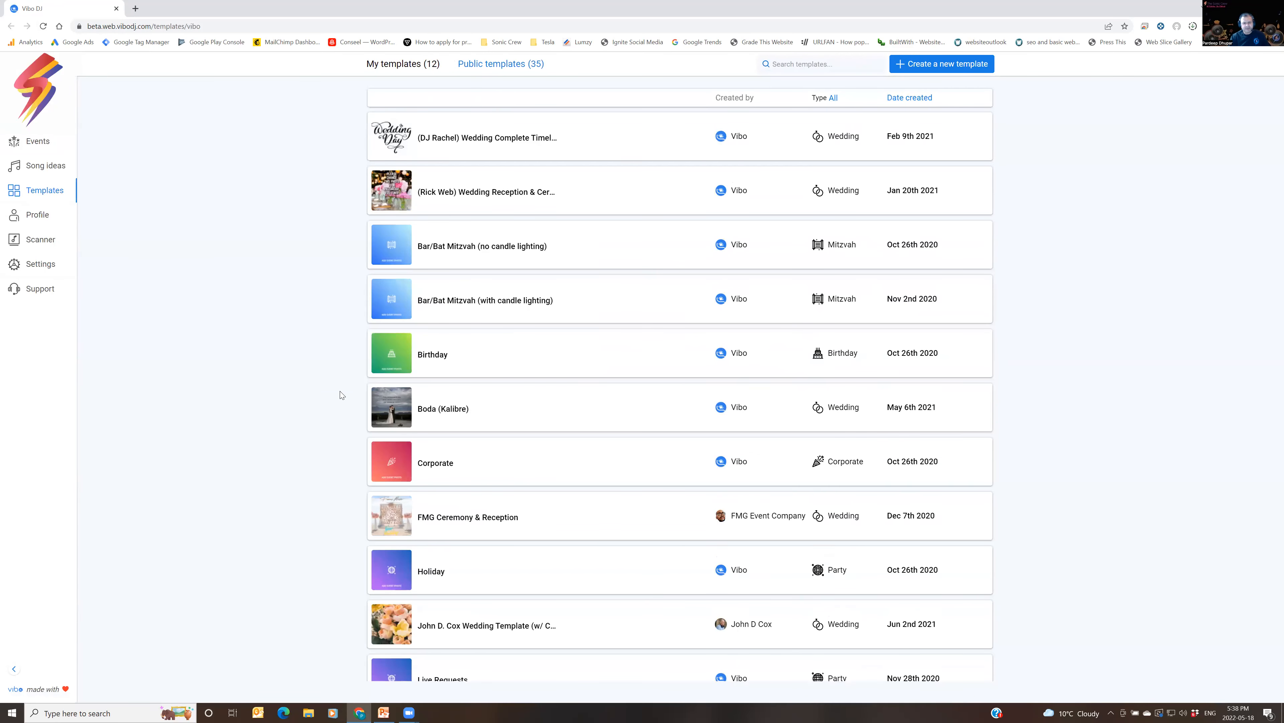
pyautogui.scroll(-4, 498, 403)
pyautogui.scroll(-5, 501, 402)
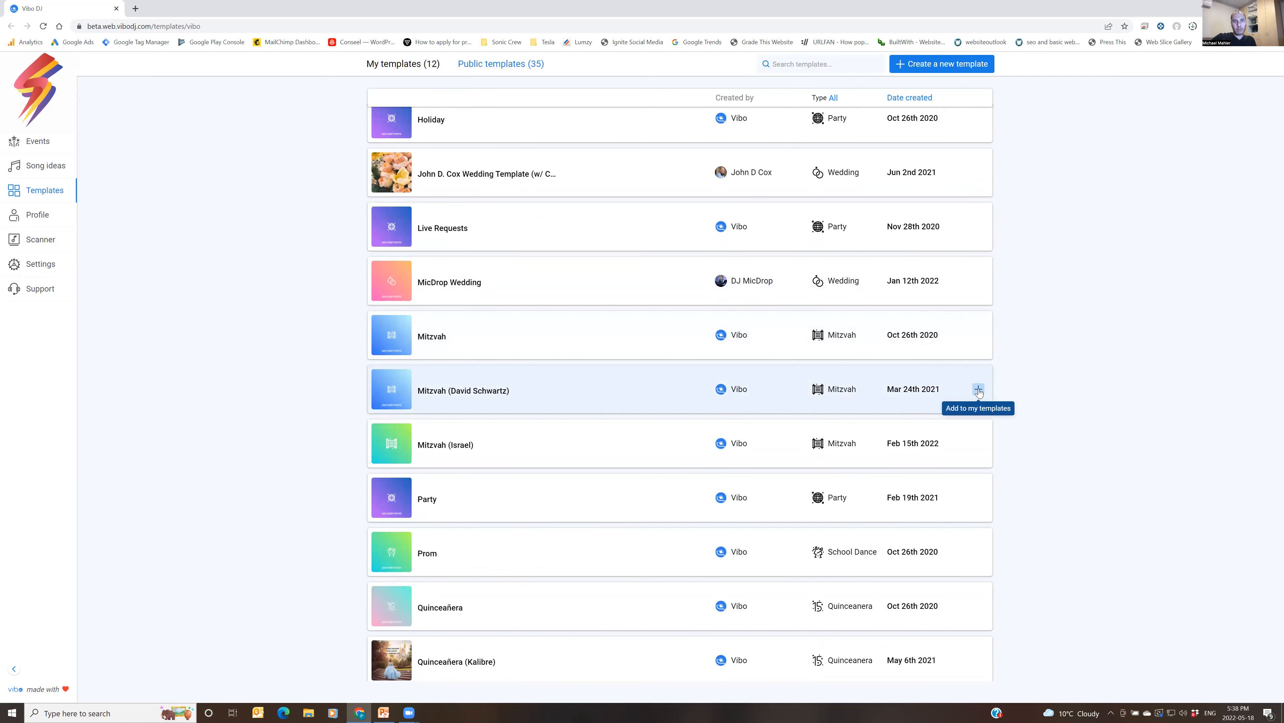
pyautogui.scroll(-4, 886, 495)
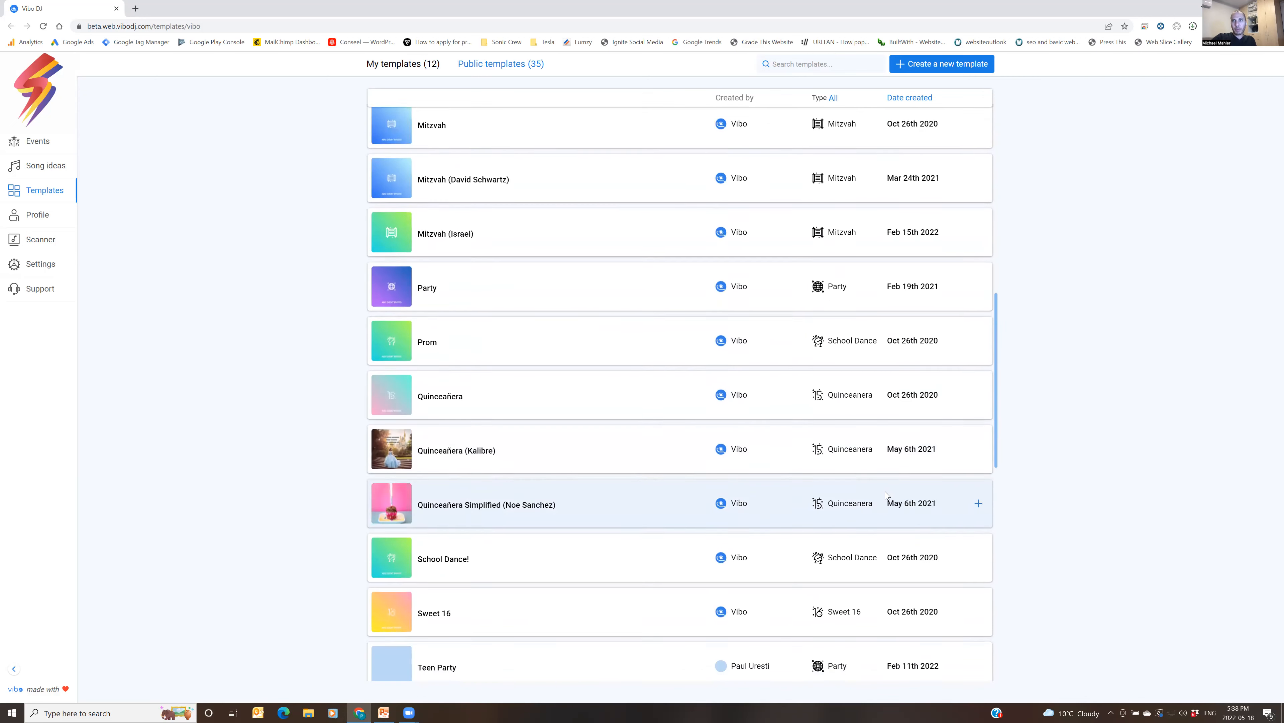
pyautogui.scroll(-7, 886, 496)
pyautogui.scroll(-5, 885, 496)
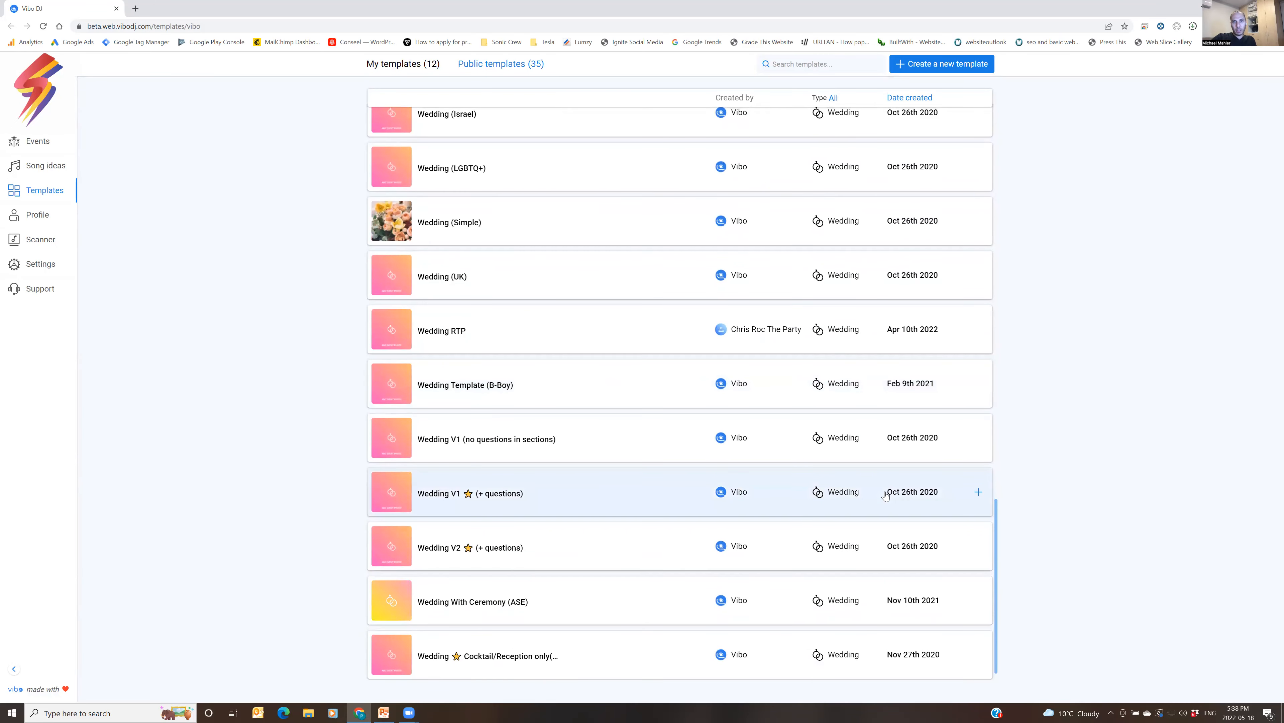
pyautogui.scroll(15, 885, 495)
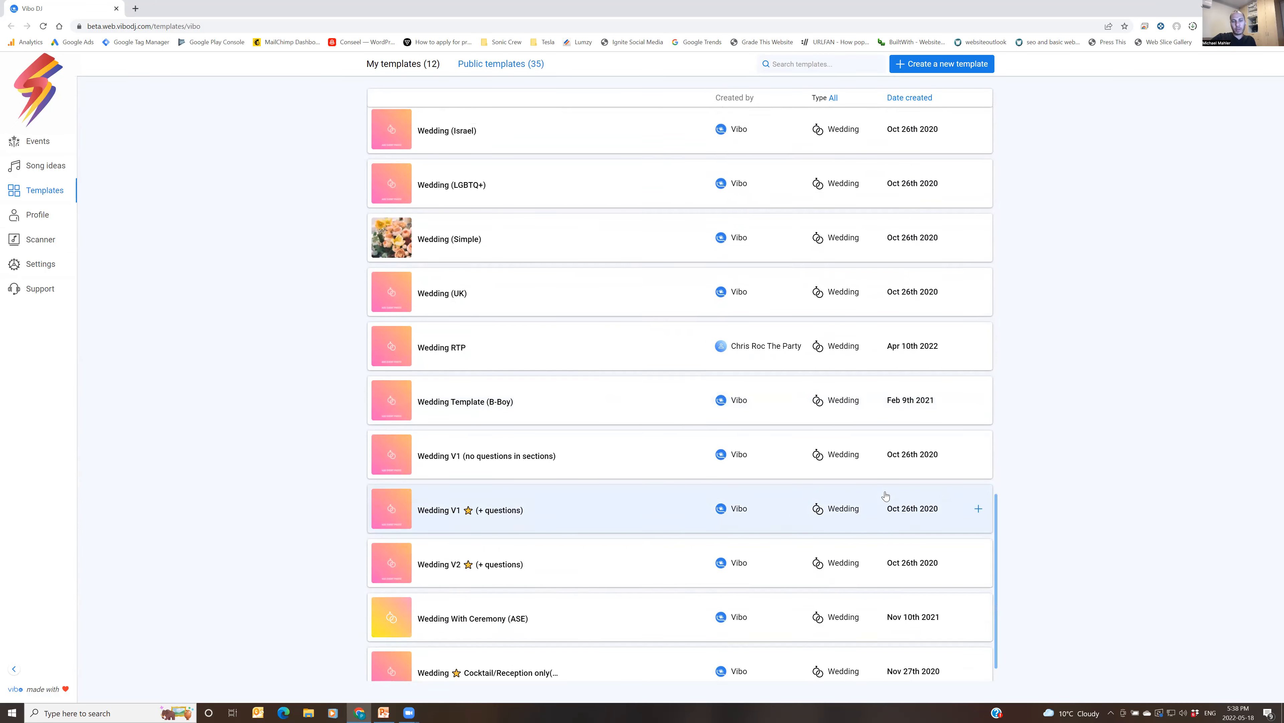
# Return to the personal templates and open the Wedding Hindu Ceremony - South Asian template.
pyautogui.click(409, 66)
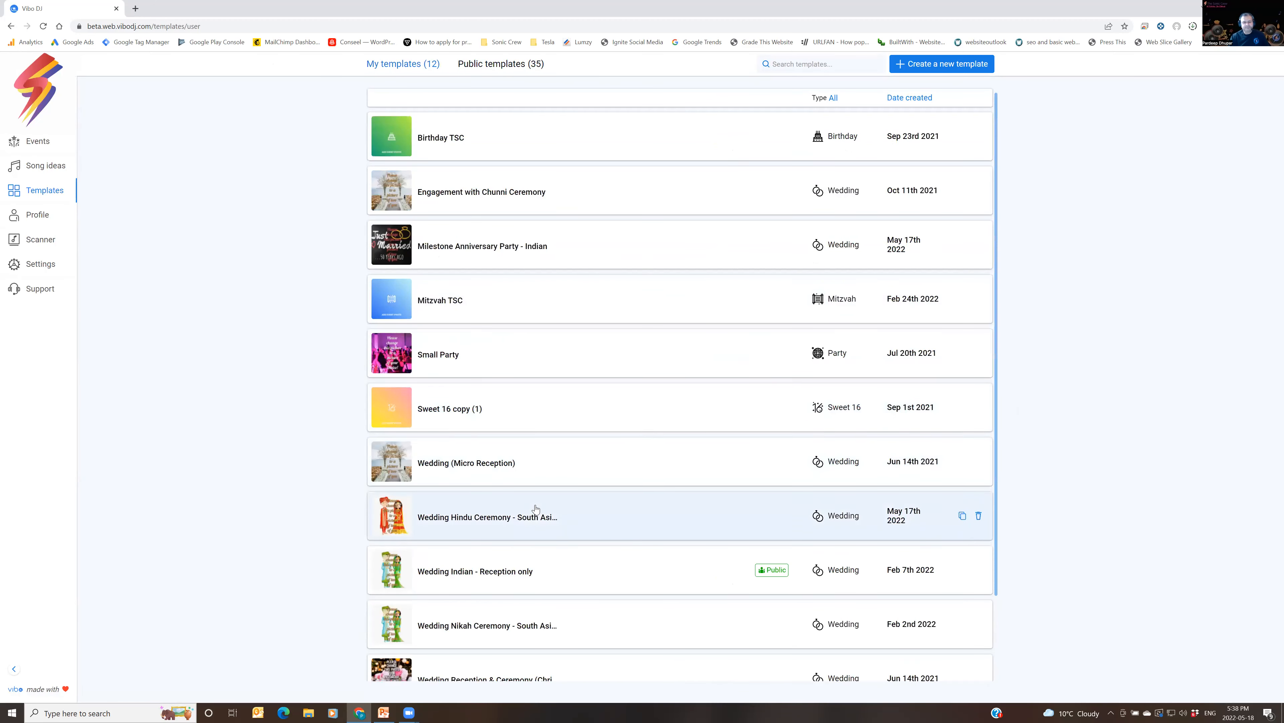
pyautogui.scroll(-1, 531, 513)
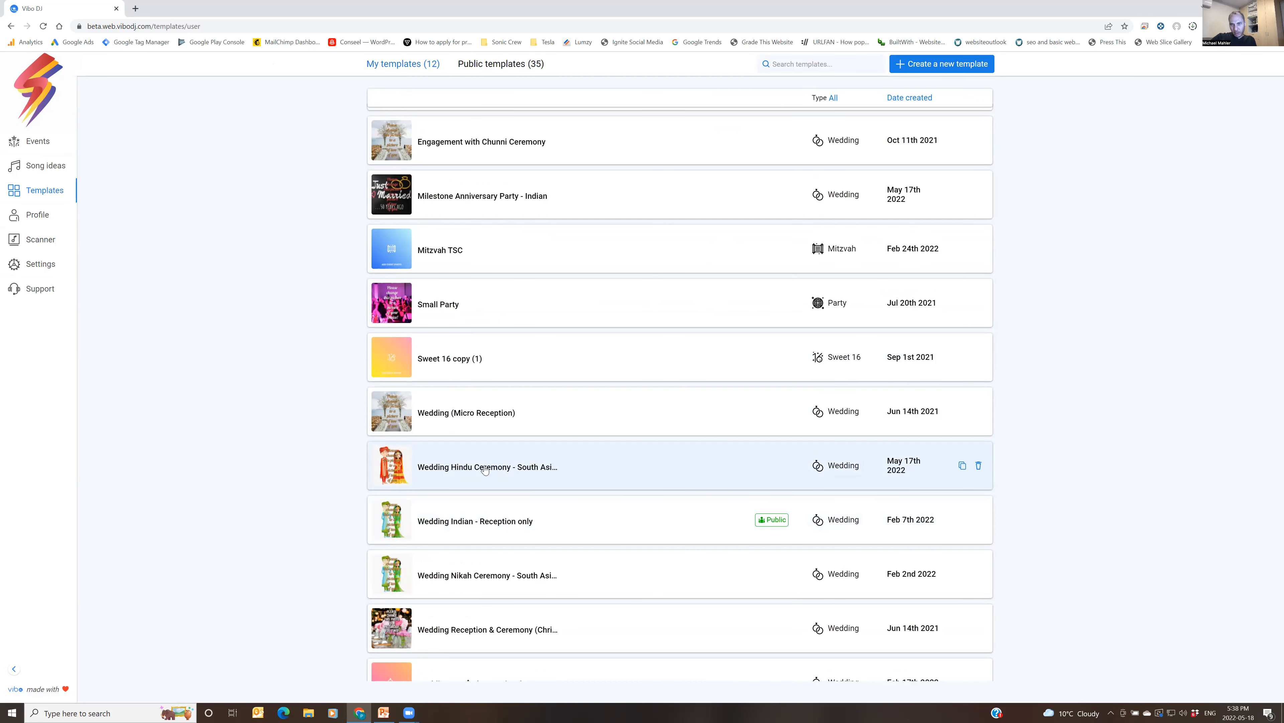
pyautogui.click(484, 469)
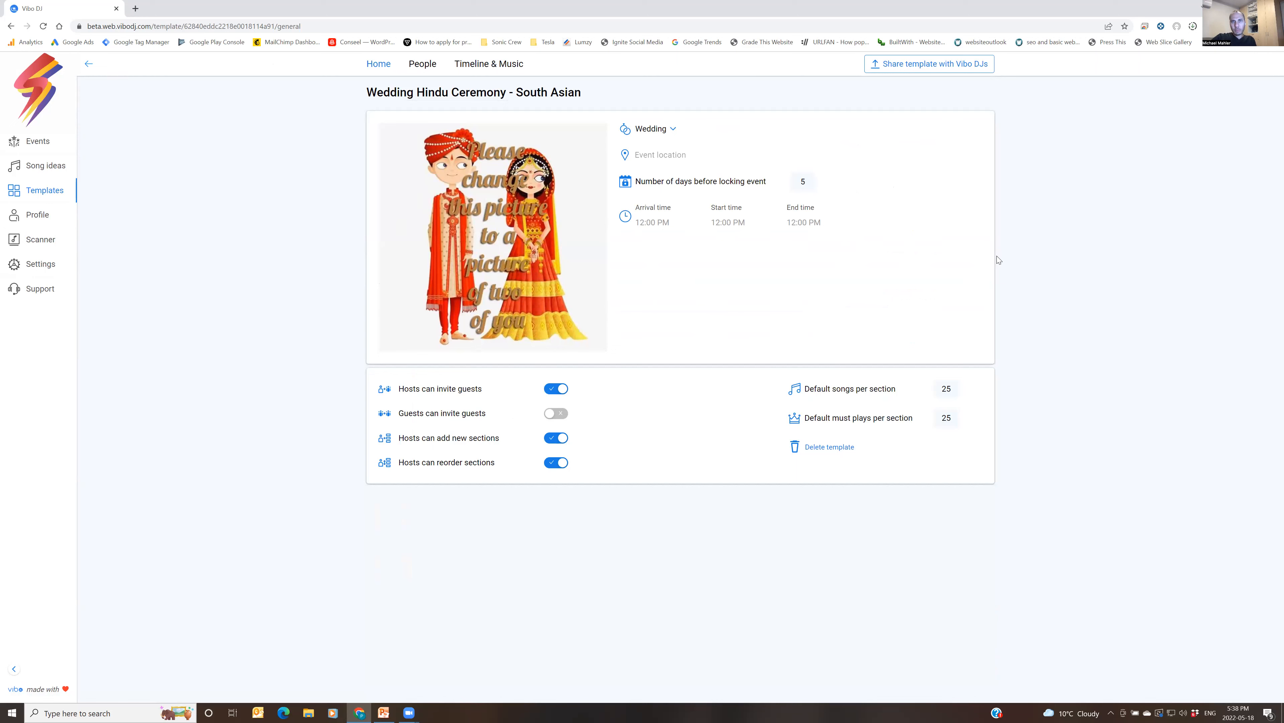
# Open the Indian Barat Songs playlist from the personal song ideas, and show its cover image file chooser without picking a file.
pyautogui.click(44, 166)
pyautogui.click(477, 64)
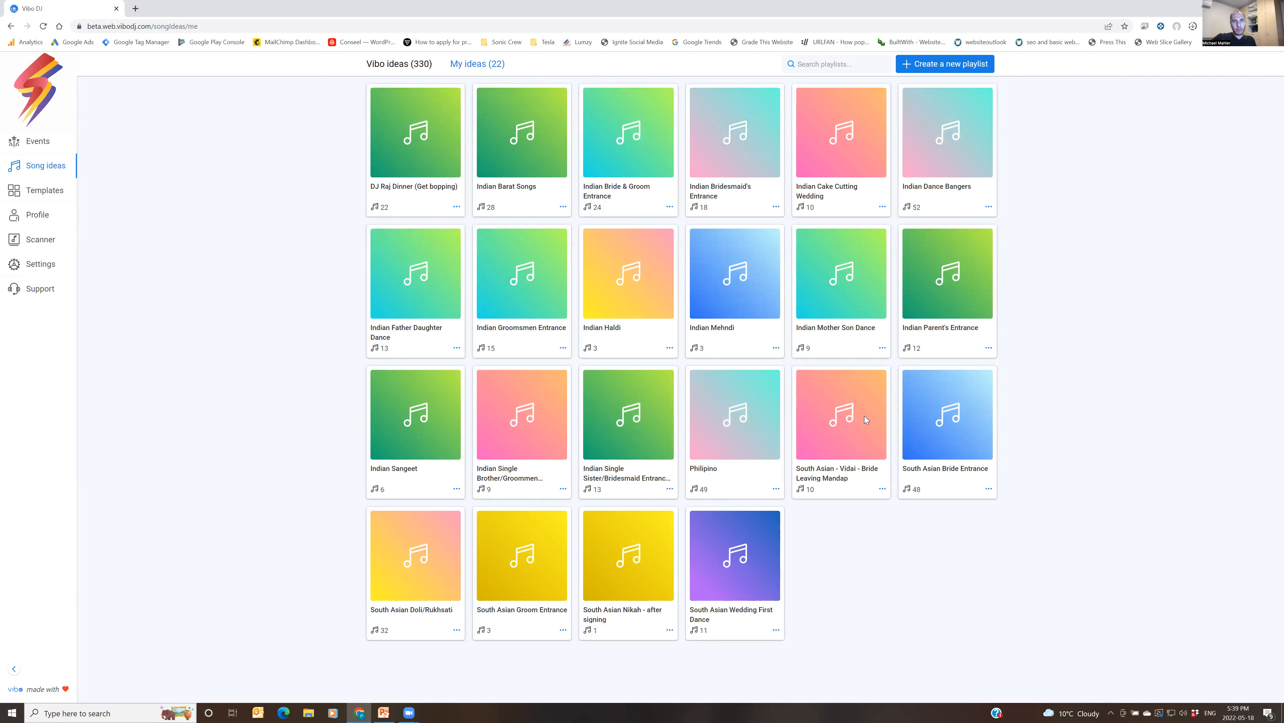
pyautogui.click(510, 153)
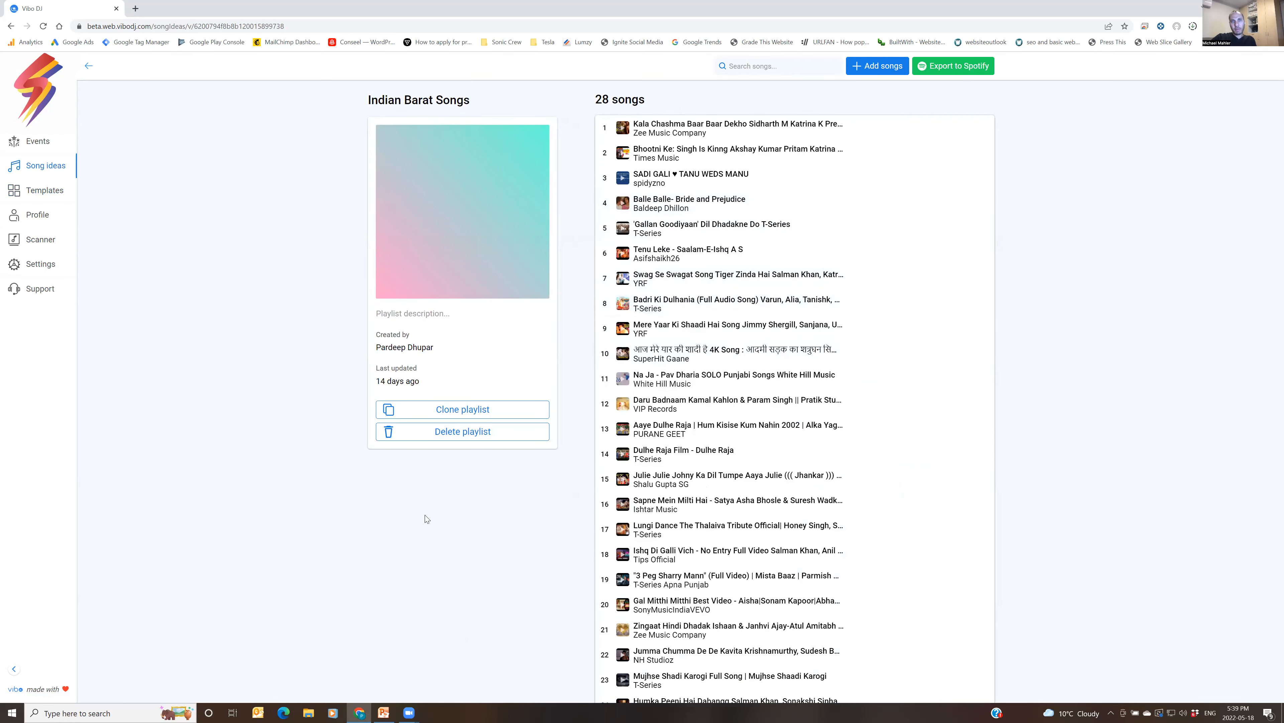
pyautogui.click(450, 207)
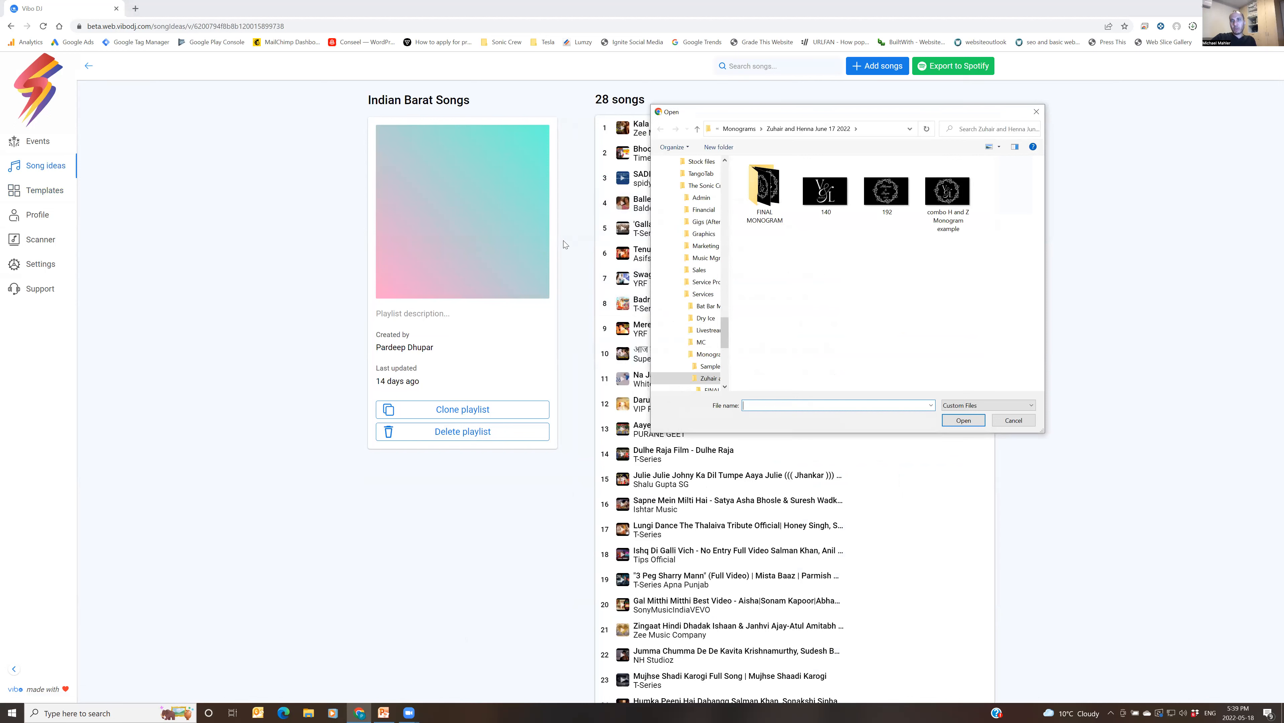
pyautogui.click(1014, 420)
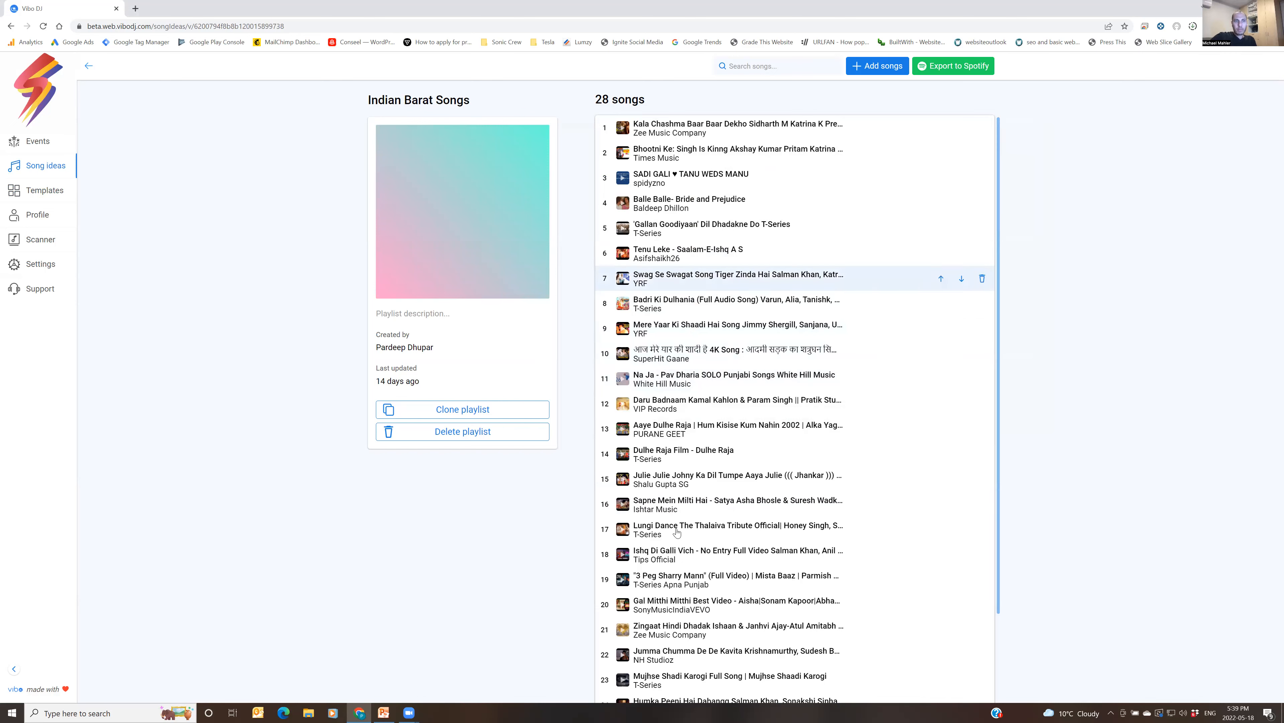
# Review the full song list of the Indian Barat Songs playlist and return to the personal playlists.
pyautogui.scroll(-3, 670, 553)
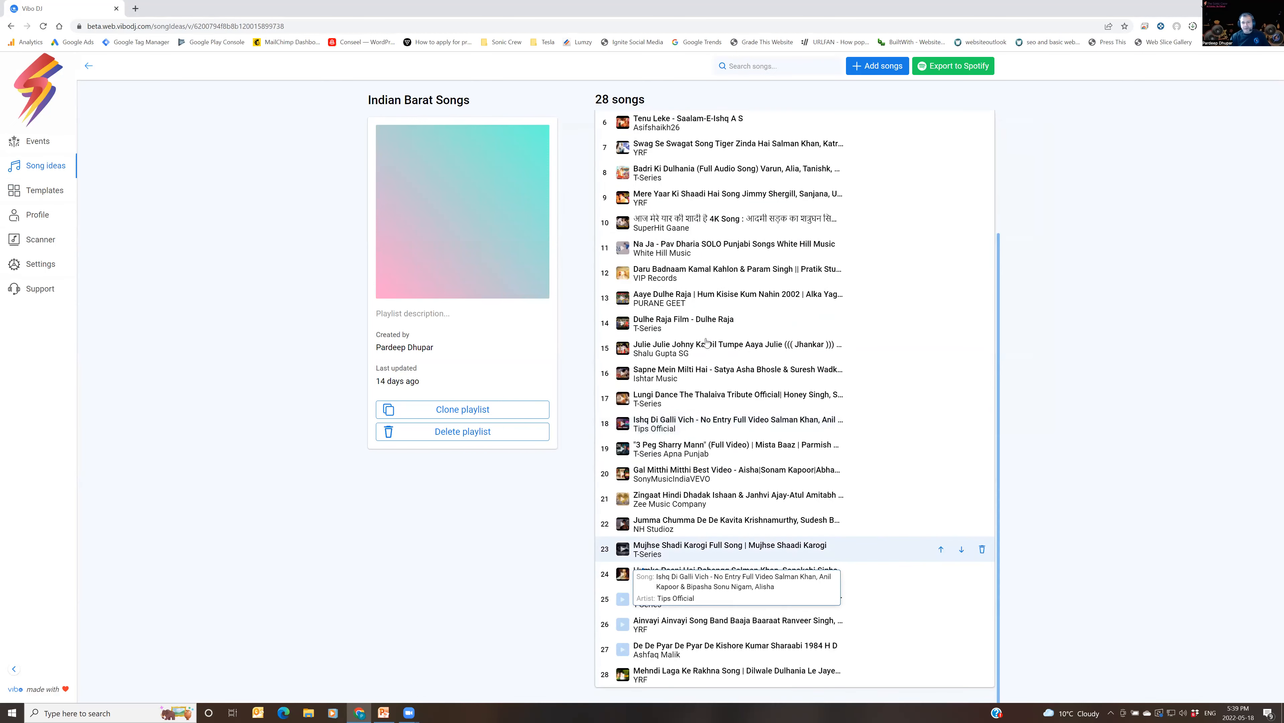
pyautogui.scroll(2, 662, 454)
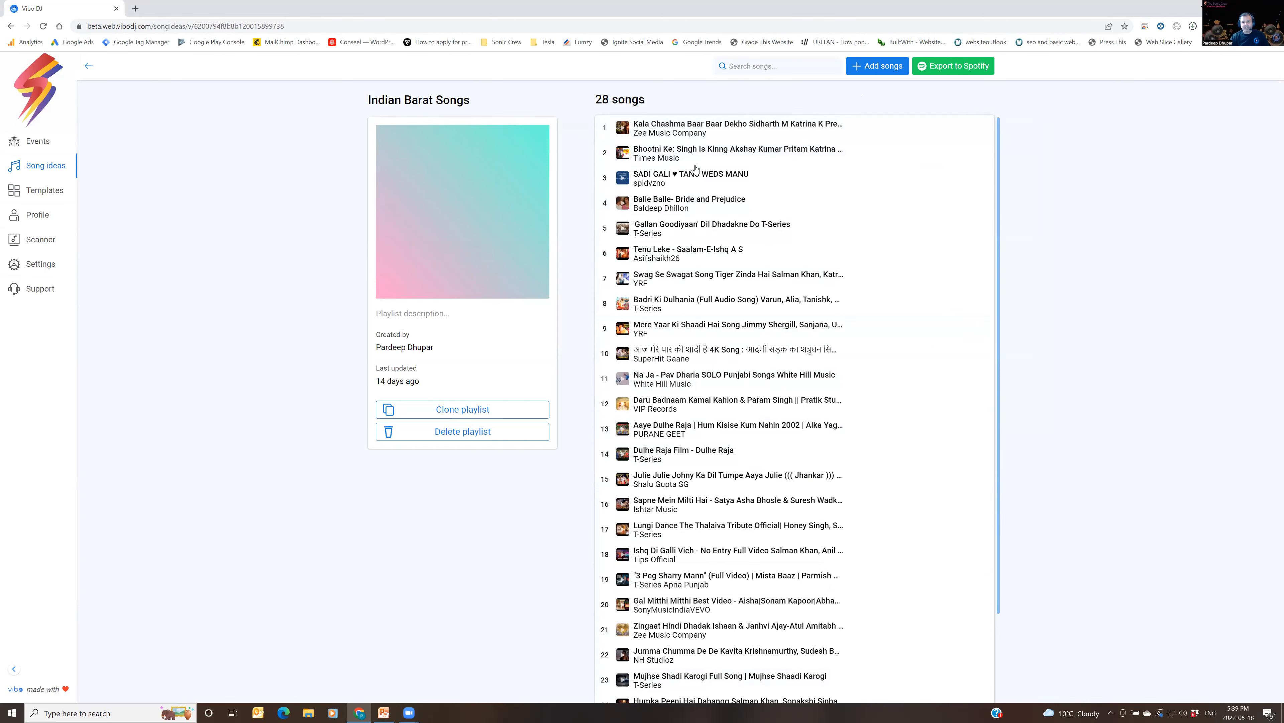
pyautogui.scroll(-3, 772, 458)
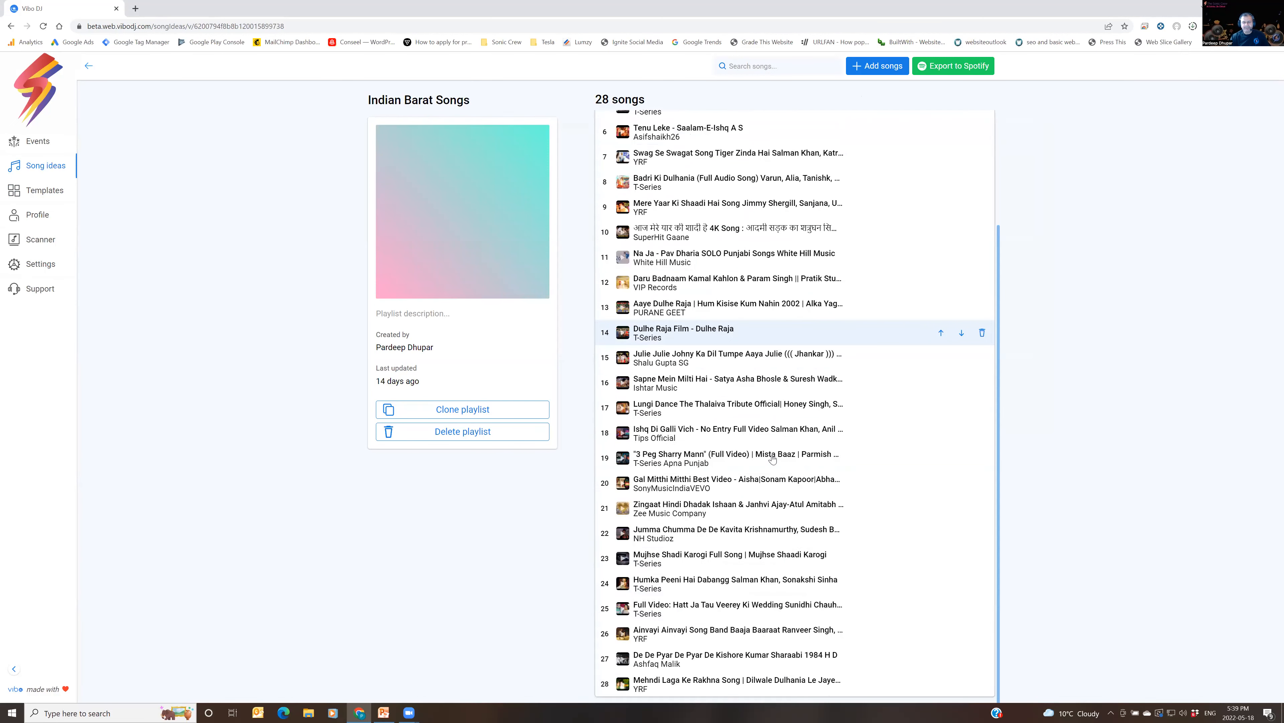
pyautogui.scroll(3, 772, 458)
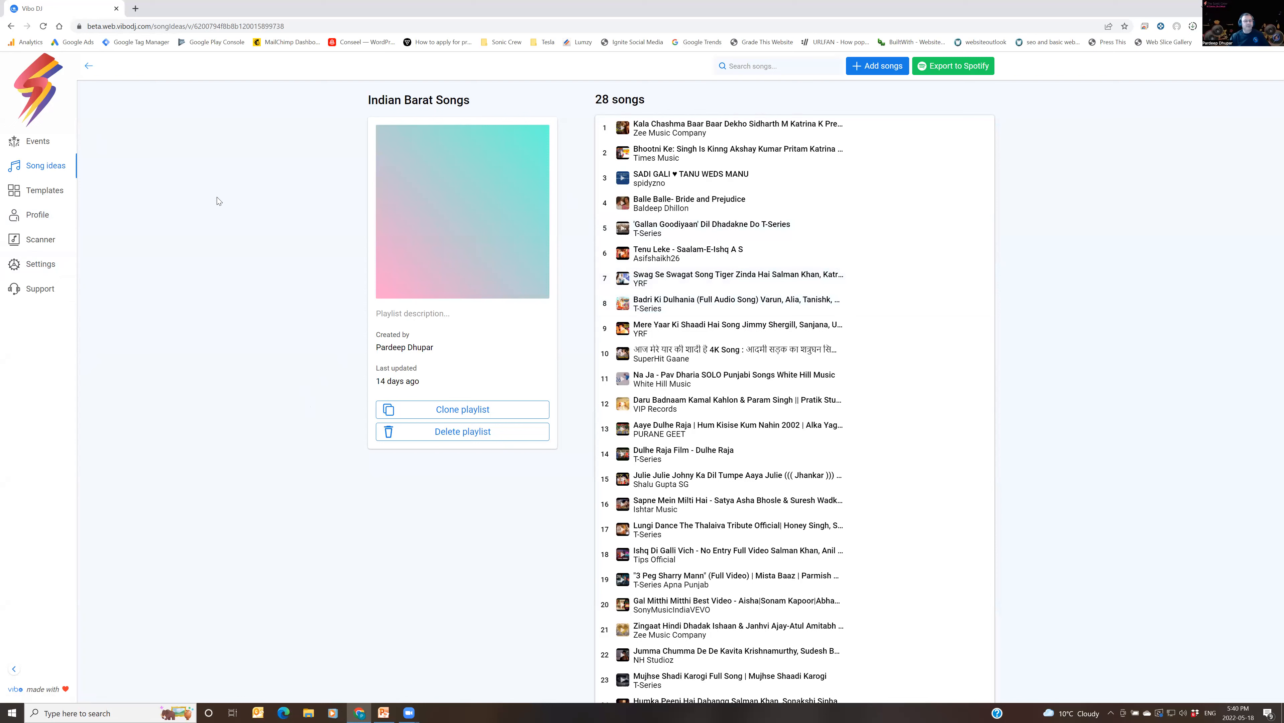
pyautogui.click(88, 68)
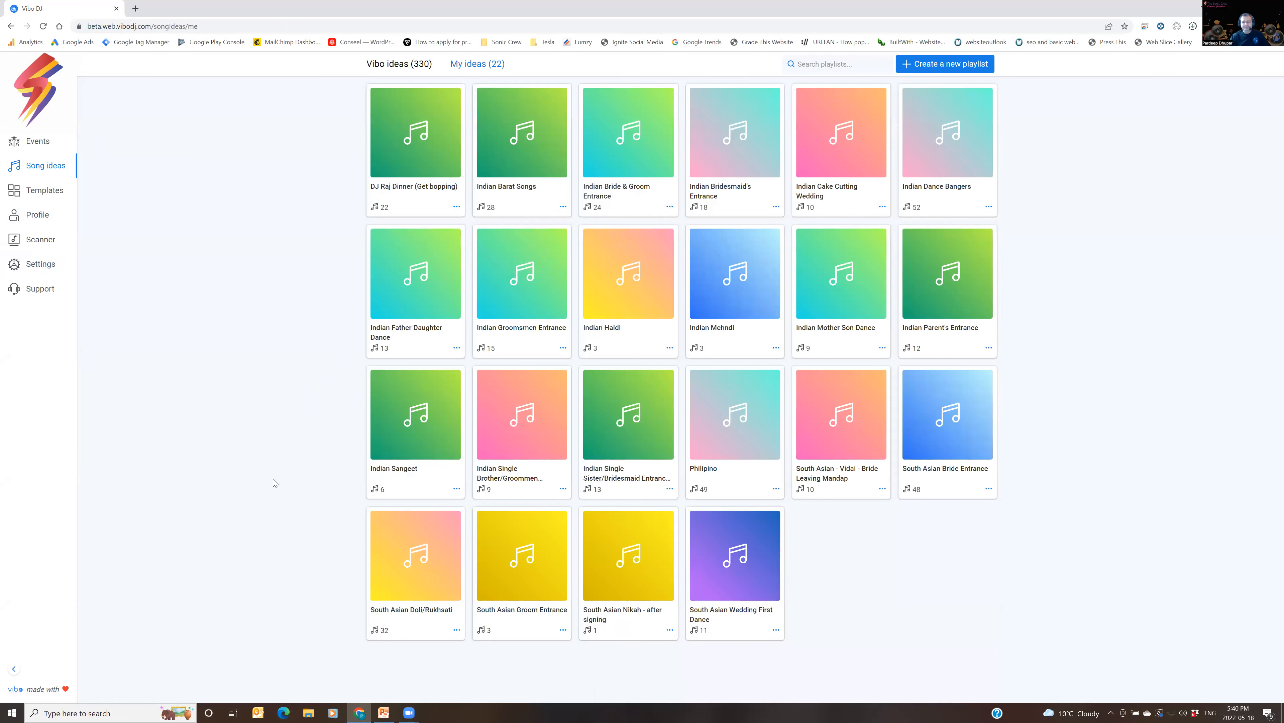